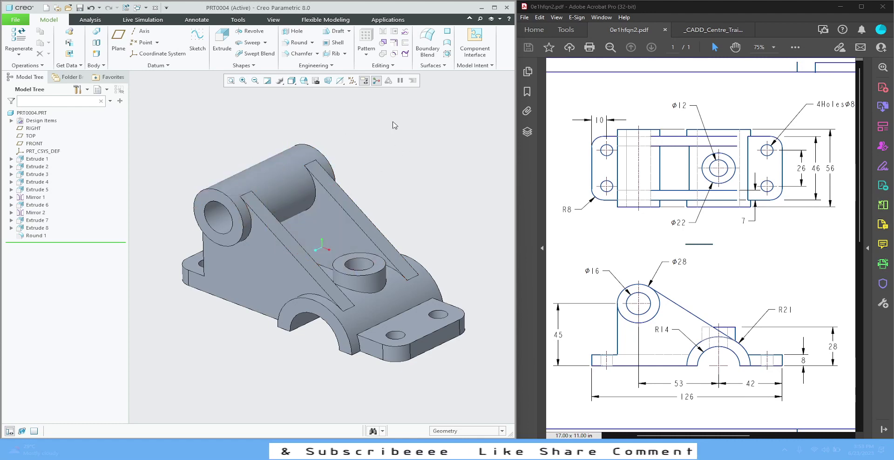
Dismiss the Open dialog and start a new Drawing file, default name drw0002
left_click(15, 20)
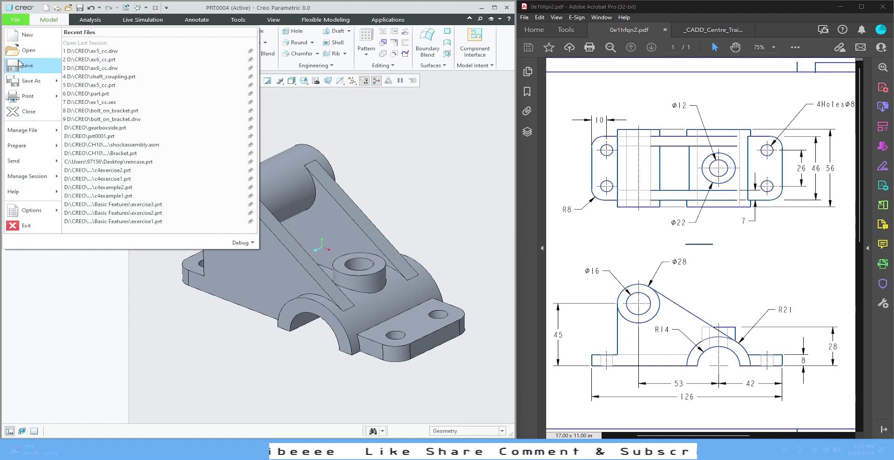
left_click(17, 52)
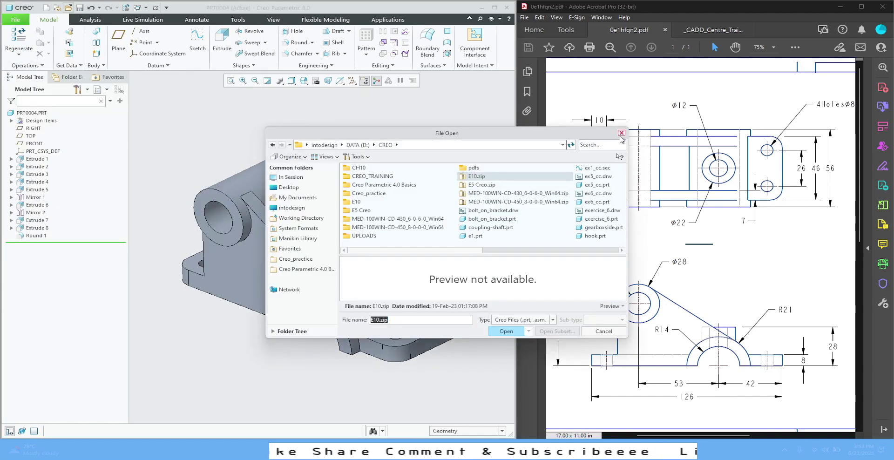
left_click(621, 132)
left_click(16, 19)
left_click(27, 35)
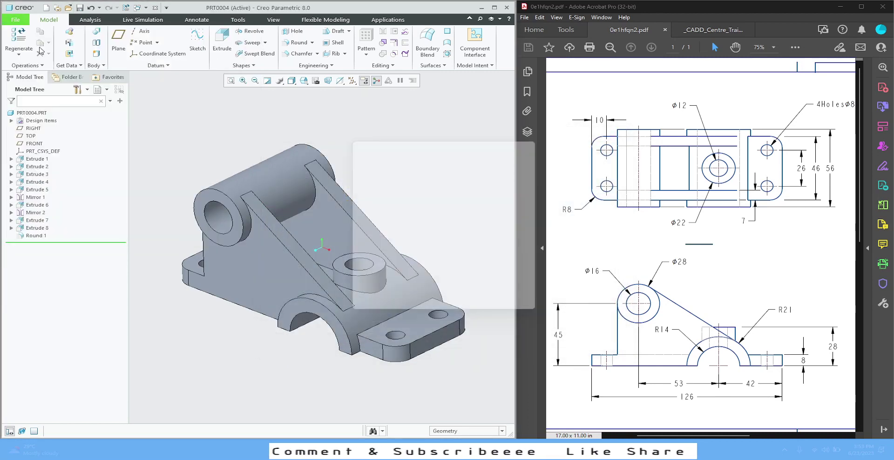
left_click(392, 215)
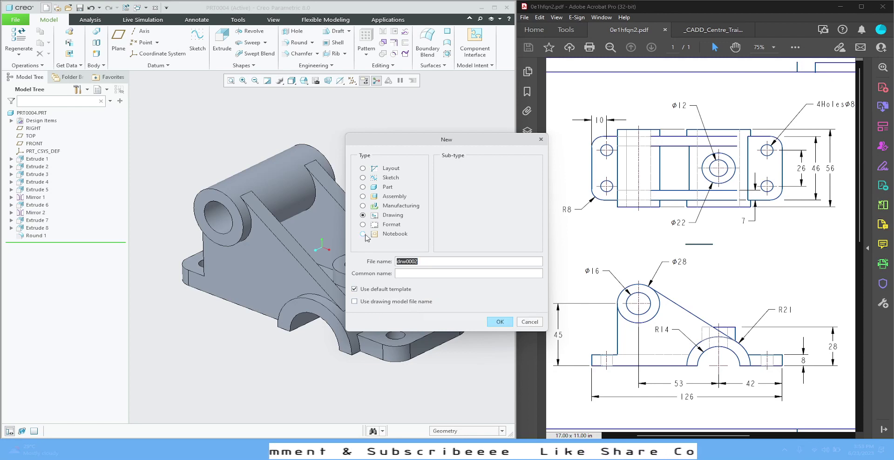
Create drw0002 without the default template as an empty A3 sheet
left_click(370, 292)
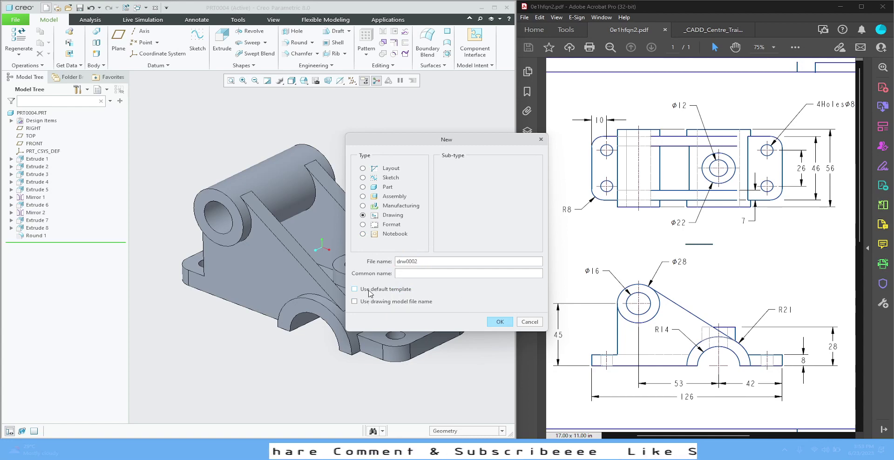
left_click(496, 322)
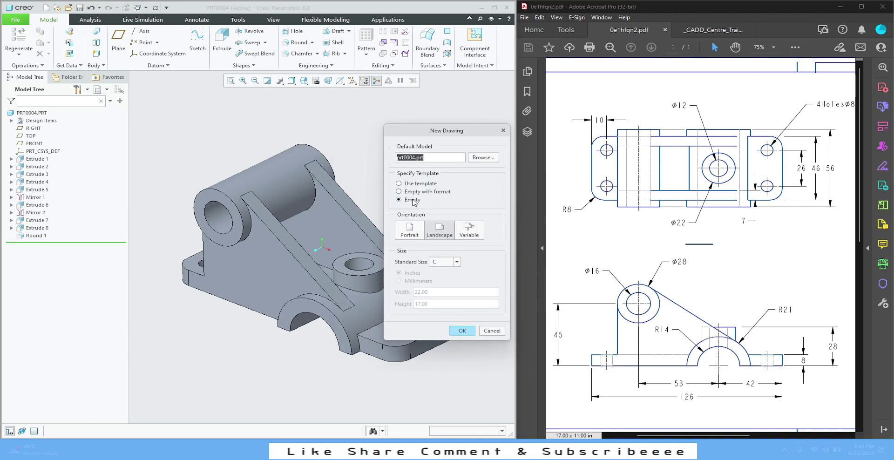
left_click(456, 262)
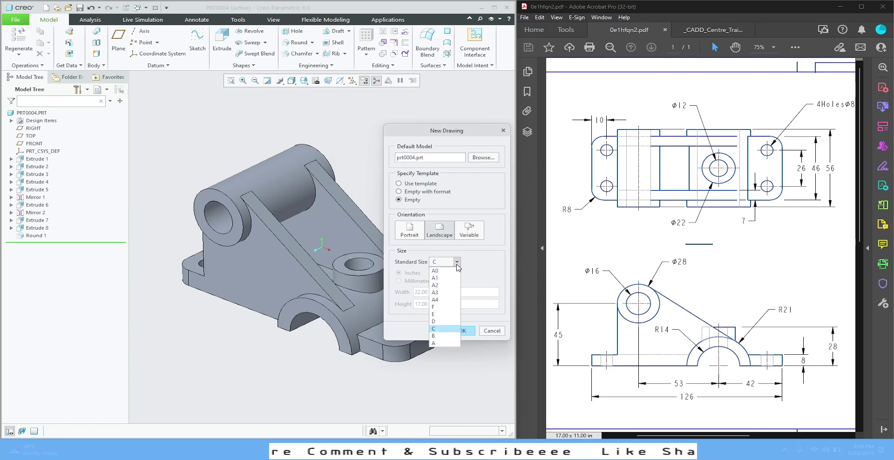
left_click(444, 292)
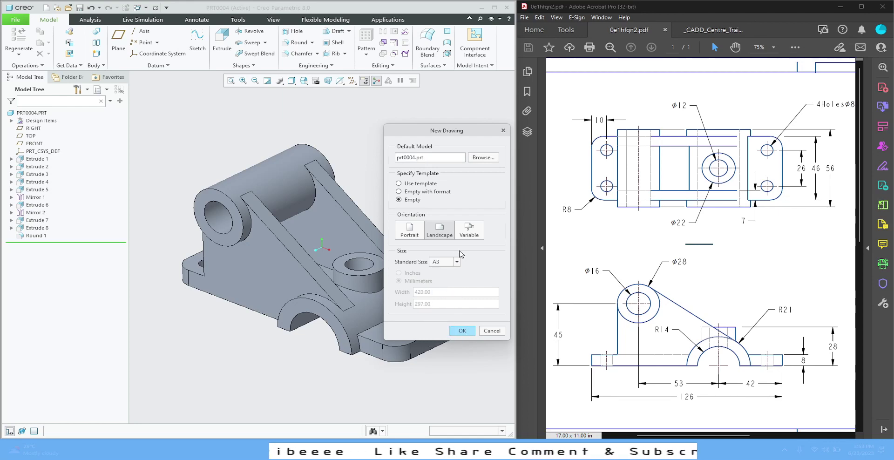
left_click(462, 331)
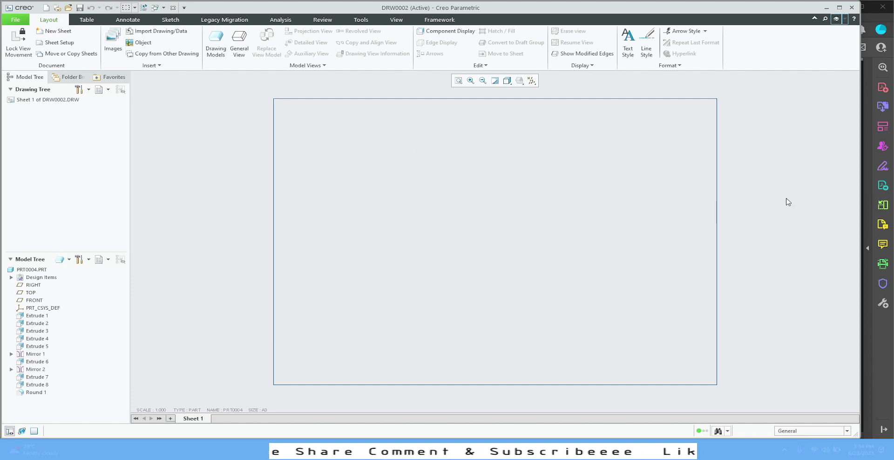
Narrow the Creo window to show the reference PDF beside the refitted sheet
mouse_move(862, 183)
left_mouse_down()
mouse_move(721, 195)
mouse_move(635, 261)
mouse_move(583, 255)
mouse_move(565, 208)
left_mouse_up()
left_click(313, 81)
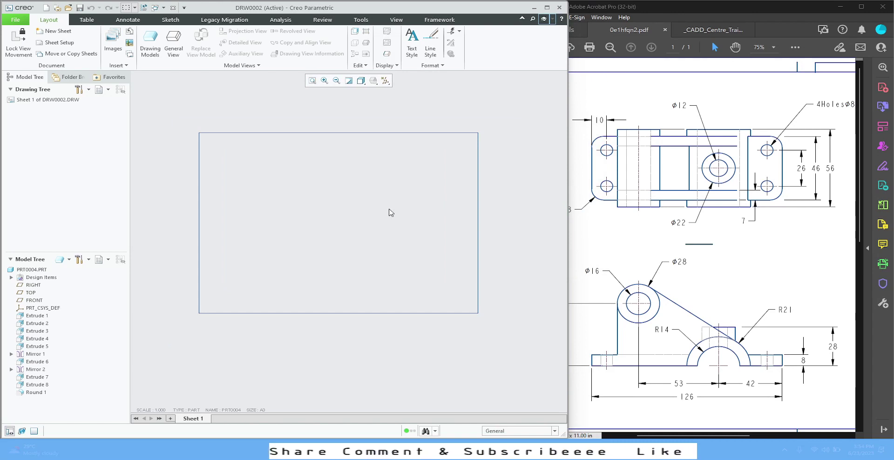
left_click_drag(568, 166, 542, 172)
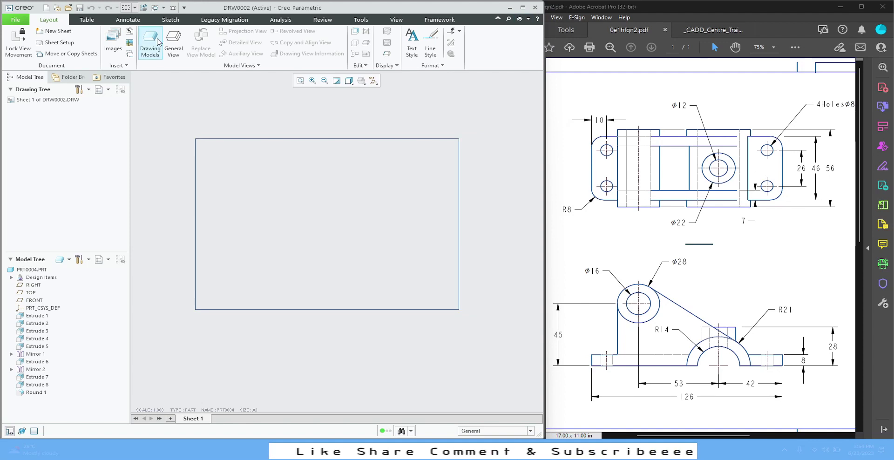
Place a general view on the sheet, with no combined state, oriented to FRONT
left_click(172, 46)
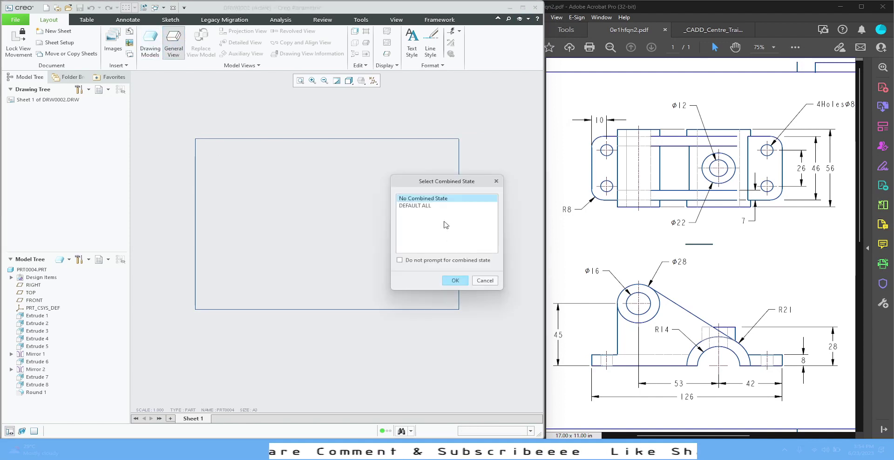
left_click(455, 281)
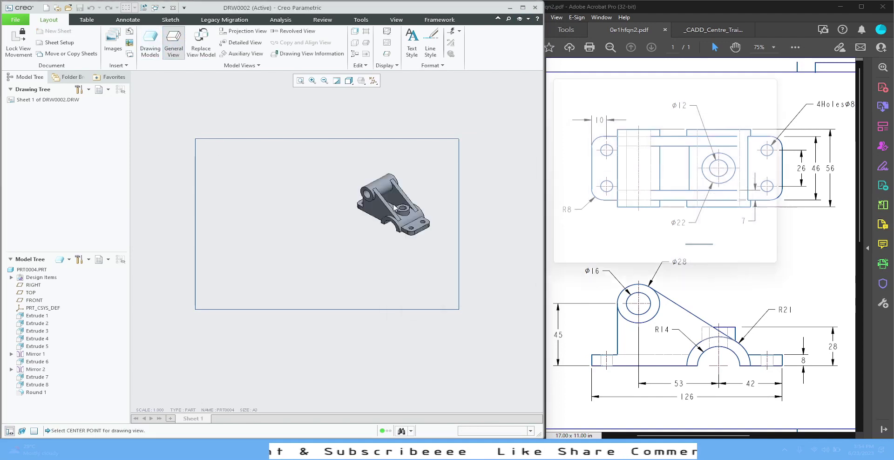
left_click(393, 205)
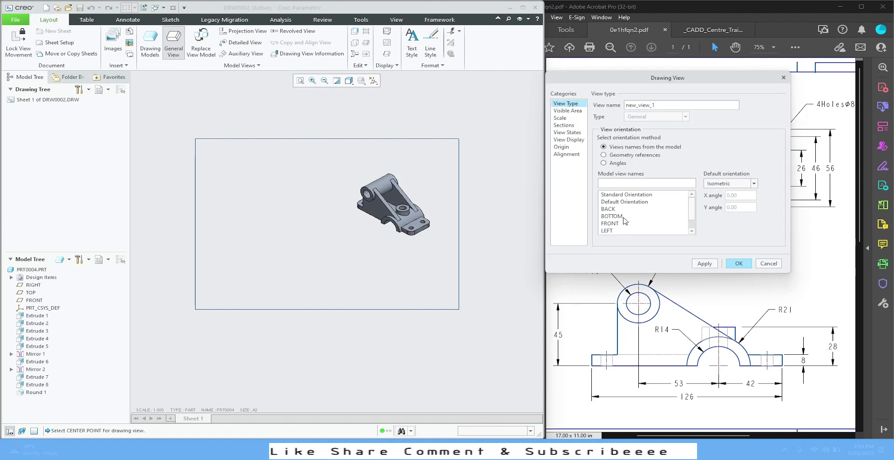
double_click(610, 223)
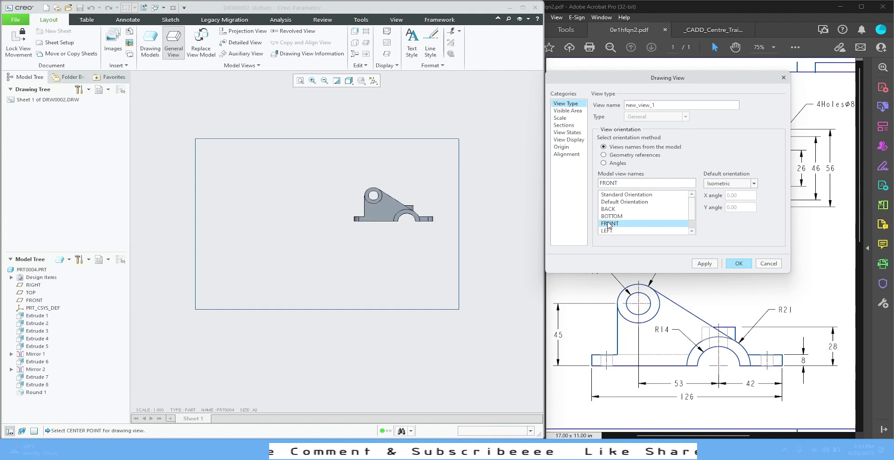
Set the view's display style to Hidden and tangent edges to None
left_click(569, 134)
left_click(569, 140)
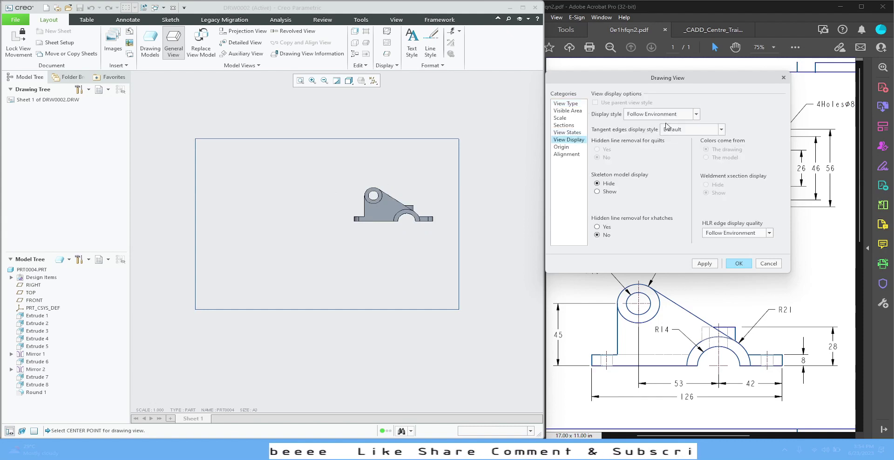
left_click(697, 115)
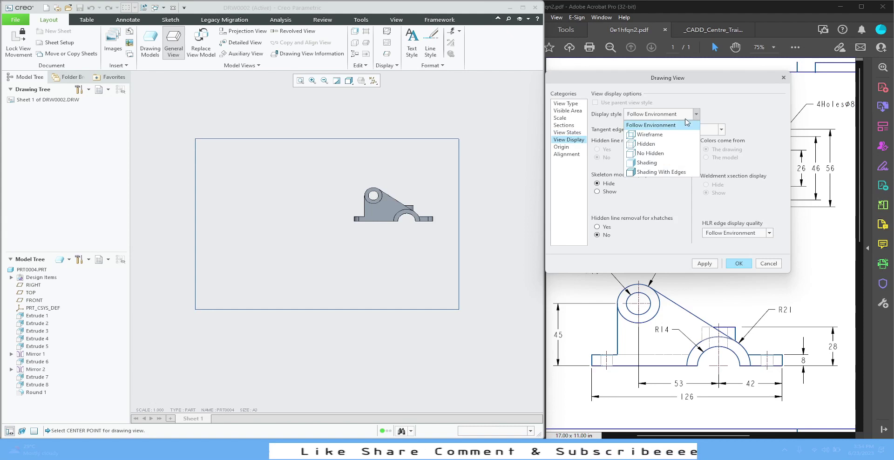
left_click(652, 145)
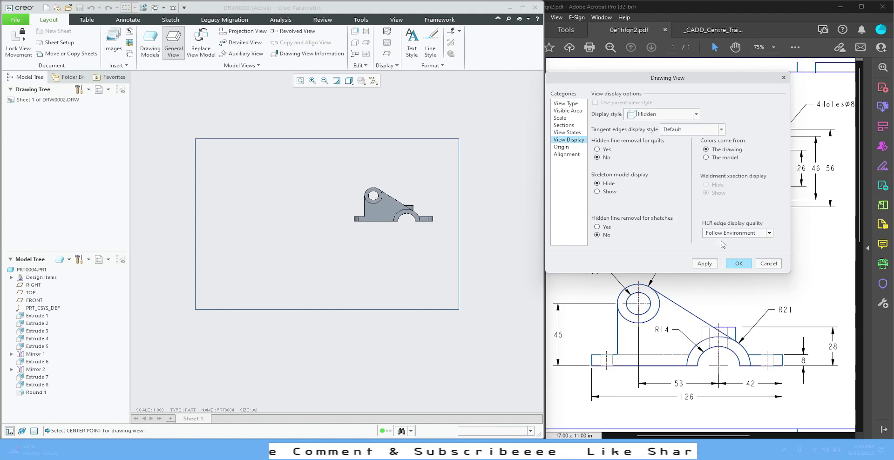
left_click(705, 264)
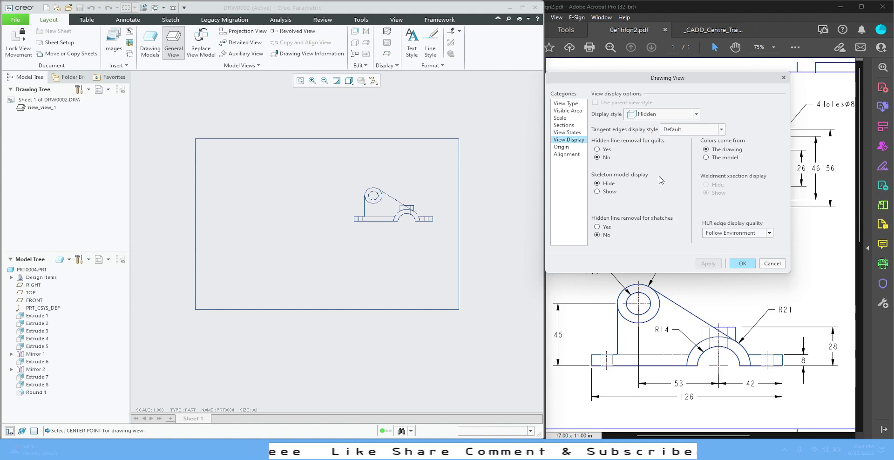
left_click(720, 131)
left_click(680, 147)
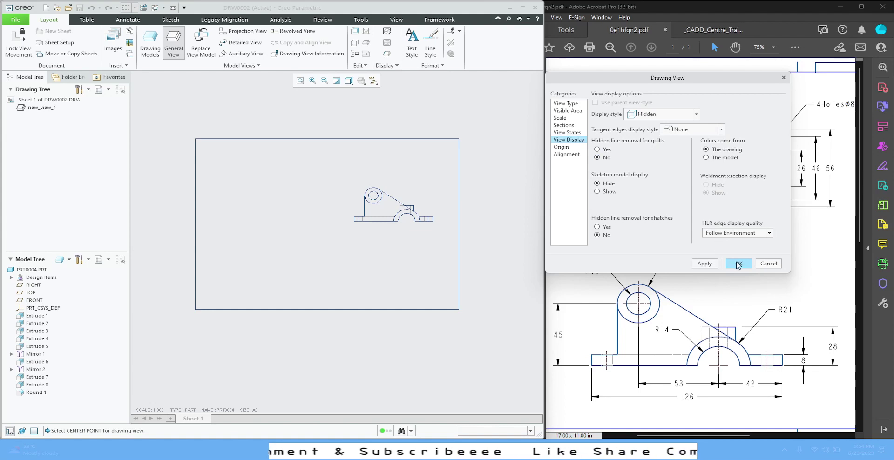
left_click(713, 263)
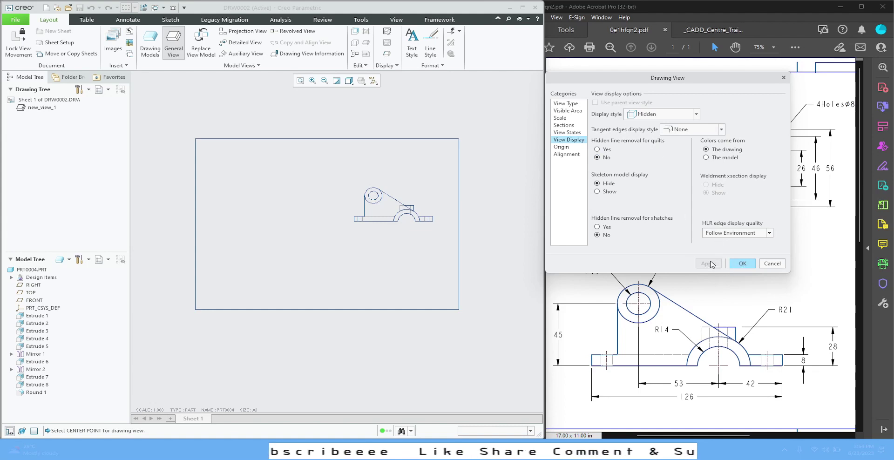
Close the view properties and drag the front view to the sheet's lower left
left_click(743, 264)
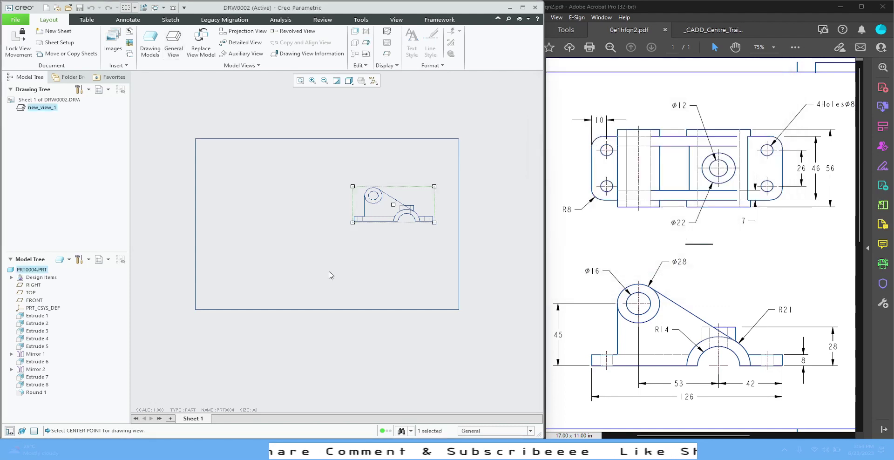
left_click(399, 205)
left_click_drag(399, 205, 269, 260)
left_click(349, 255)
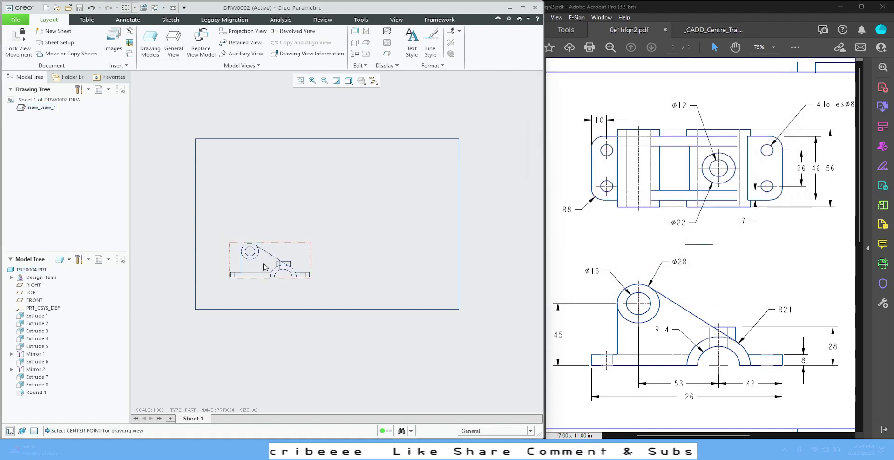
left_click(264, 264)
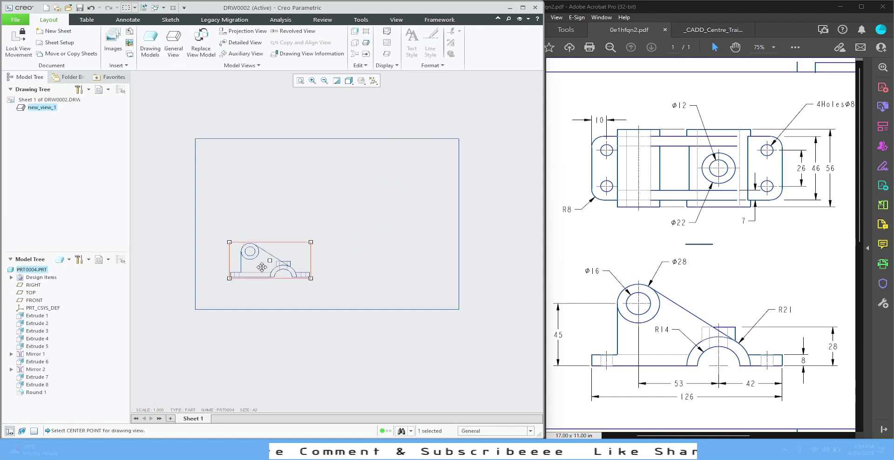
left_click_drag(270, 260, 275, 247)
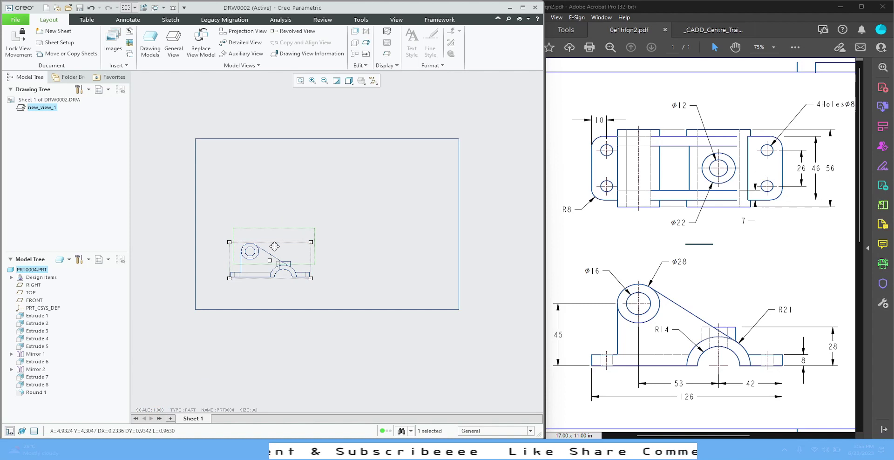
left_click(316, 289)
scroll(261, 253, "up", 2)
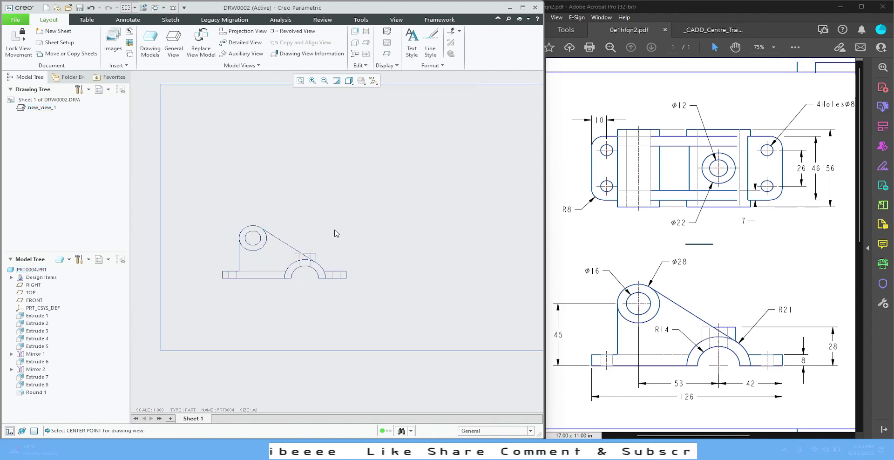
scroll(345, 230, "down", 2)
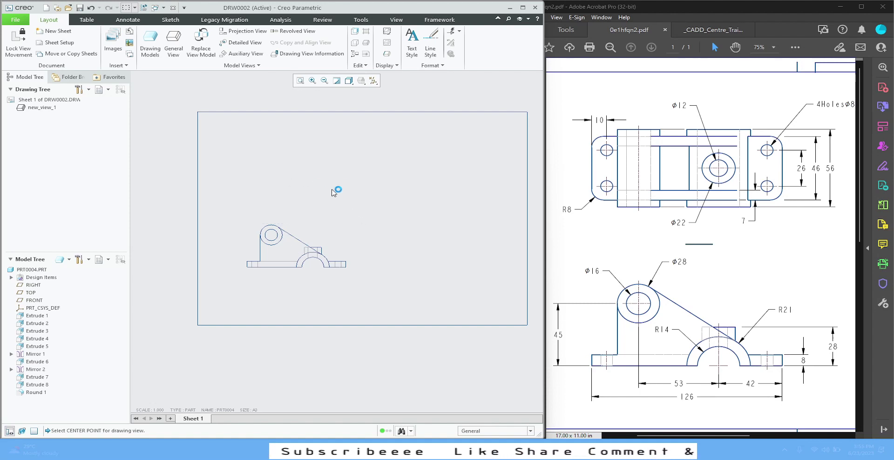
Change Sheet 1's format to A4 Size through Sheet Setup
left_click(49, 99)
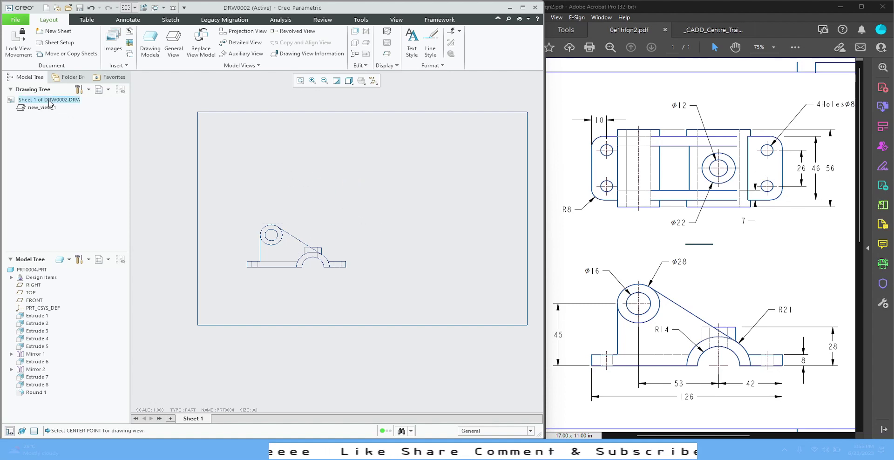
right_click(49, 100)
left_click(71, 159)
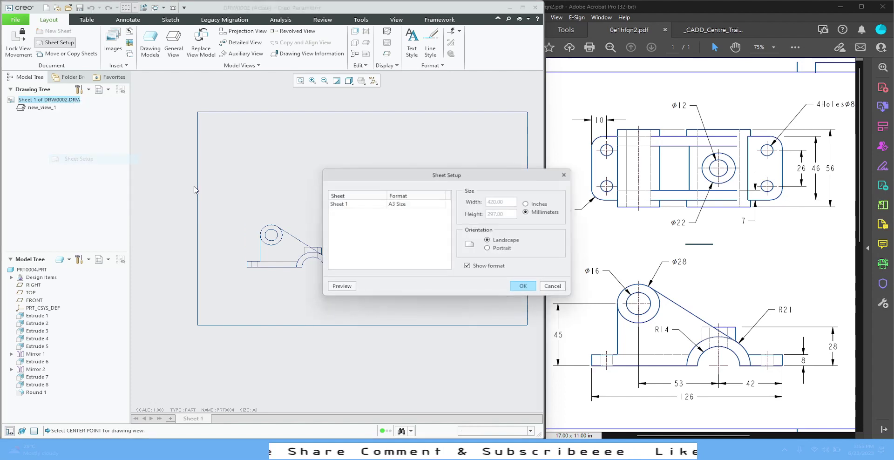
left_click(440, 204)
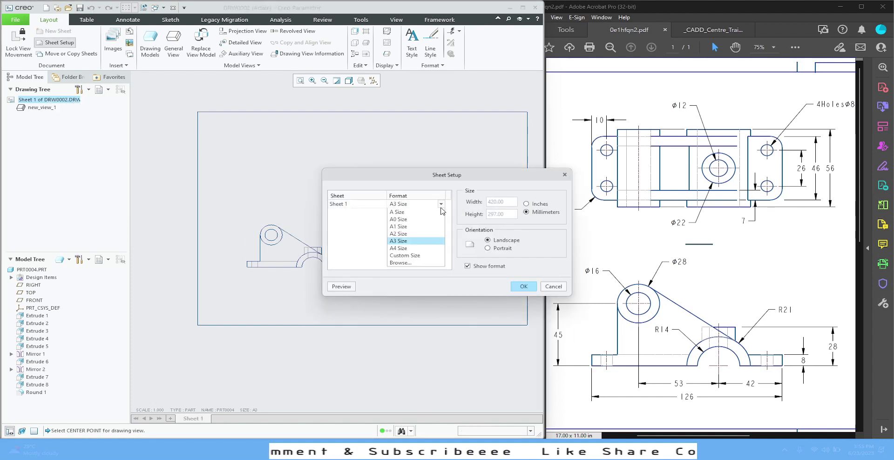
left_click(422, 285)
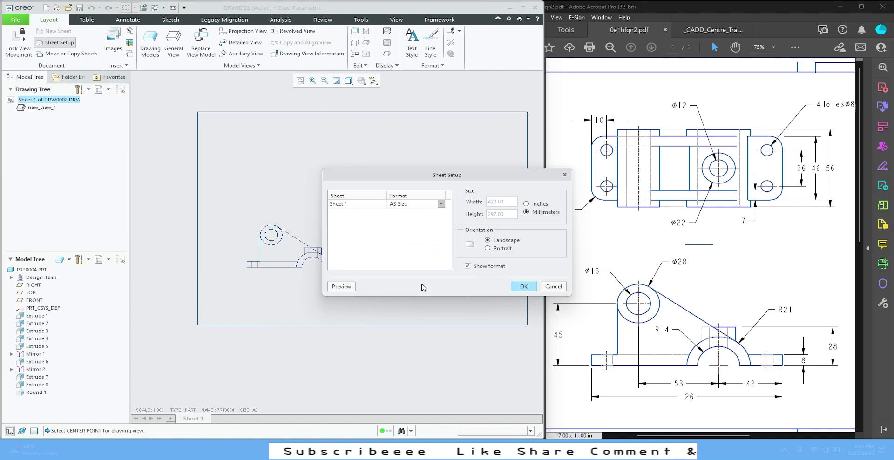
left_click(522, 287)
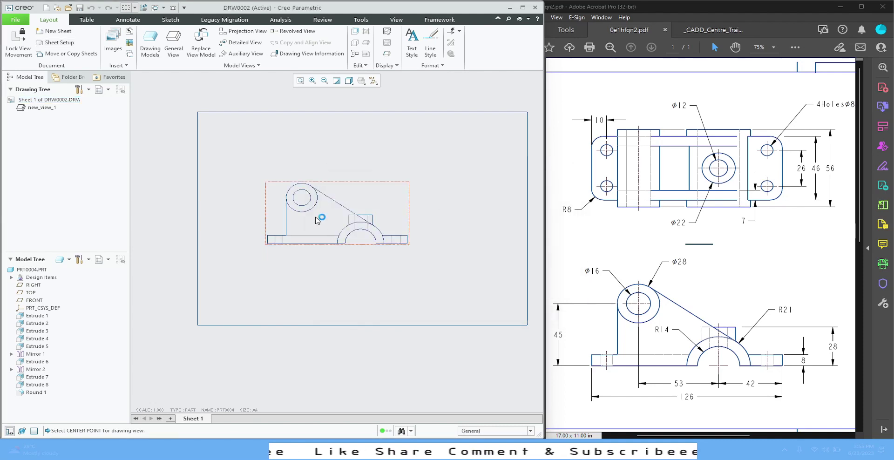
Drag the front view lower on the sheet and reselect it
left_click(336, 220)
left_click_drag(336, 219, 326, 272)
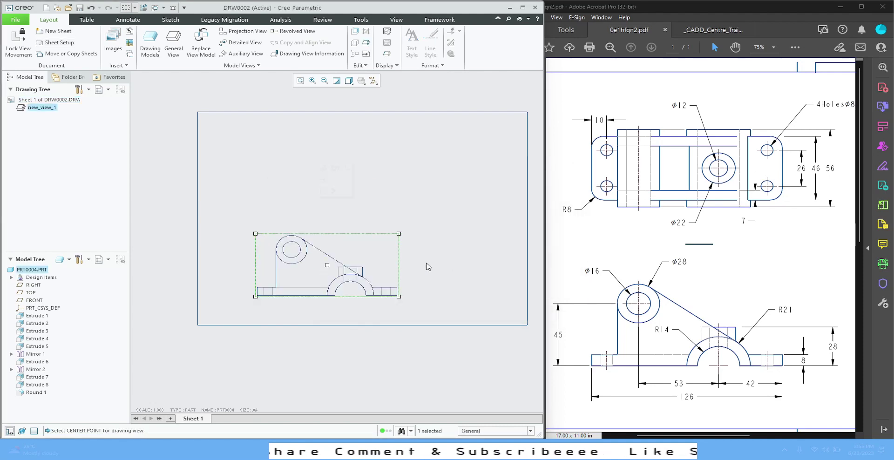
left_click(332, 249)
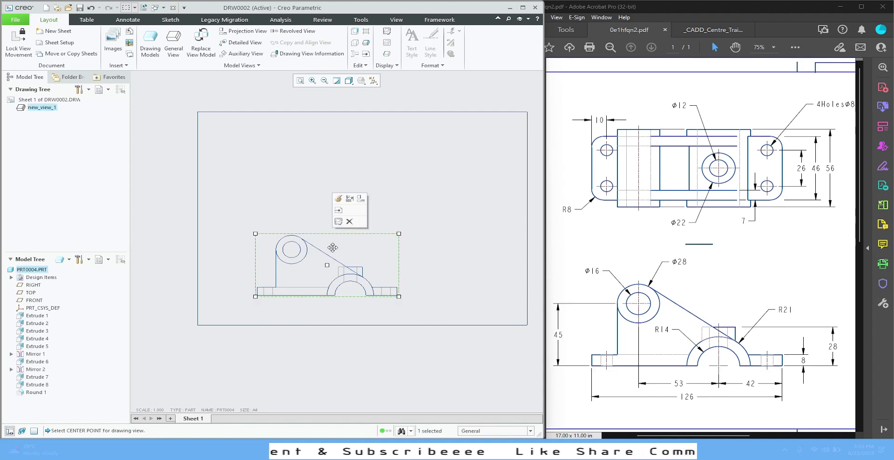
left_click(449, 244)
left_click(342, 253)
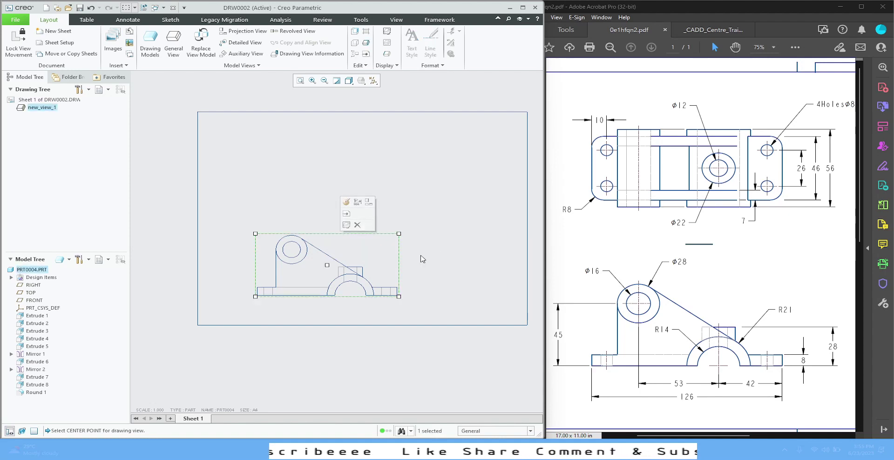
Project a top view from the front view and place it above
left_click(368, 203)
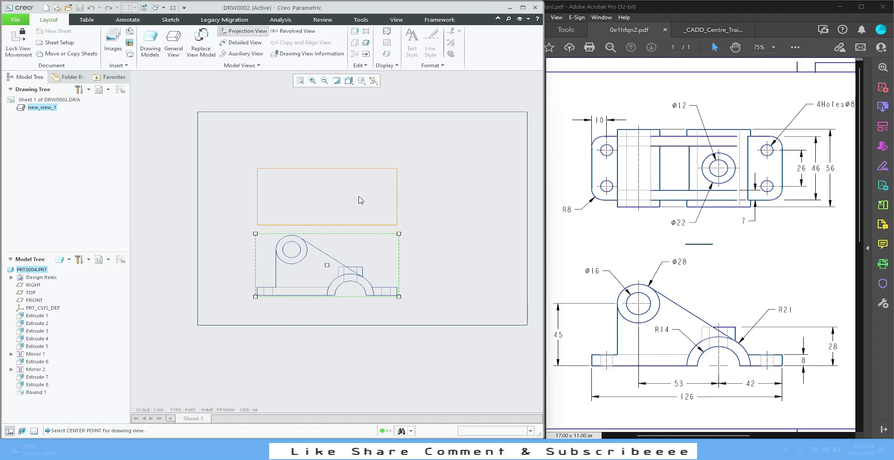
left_click(347, 175)
left_click(441, 230)
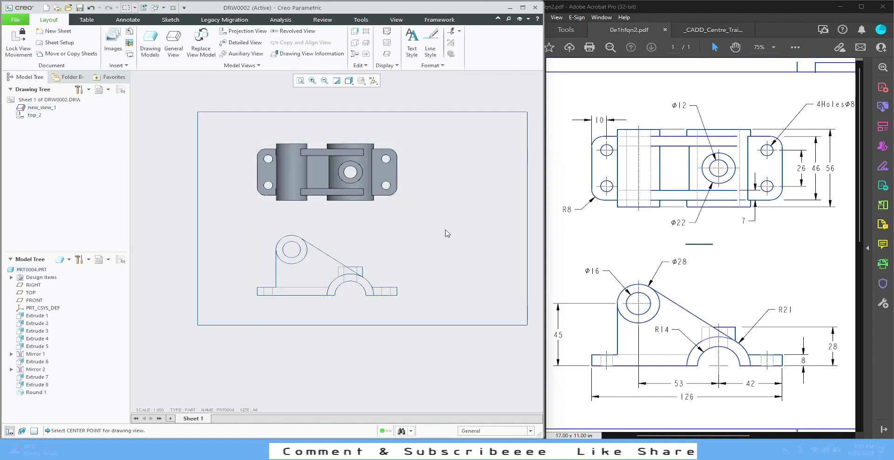
left_click(451, 198)
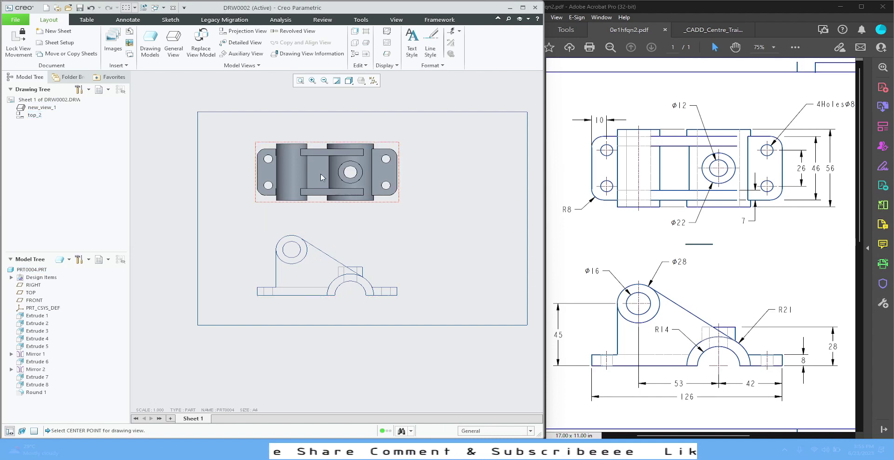
Set the top view's display style to Hidden with tangent edges None
left_click(379, 173)
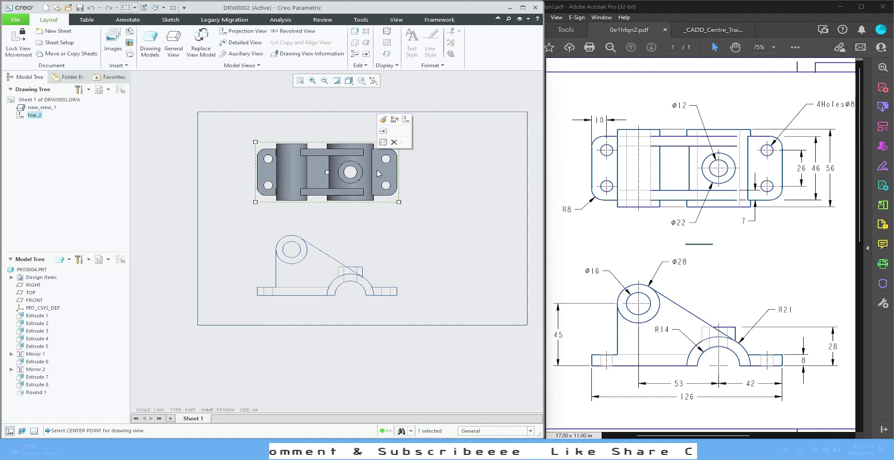
left_click(384, 121)
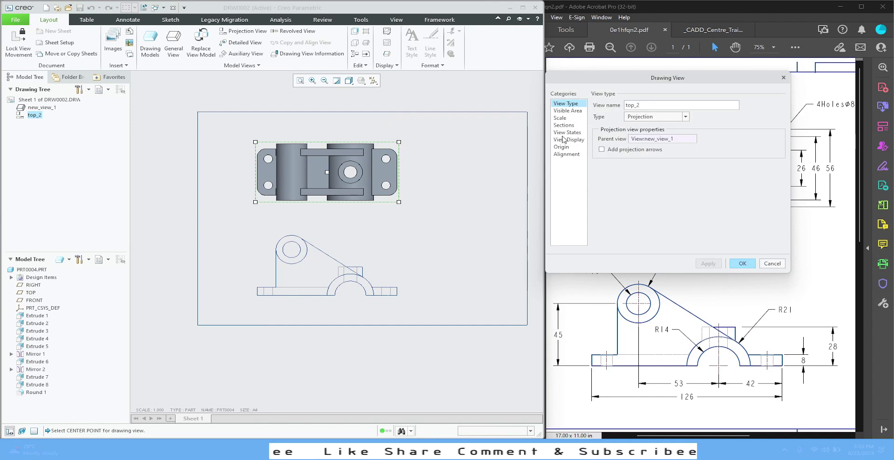
left_click(568, 140)
left_click(646, 115)
left_click(644, 146)
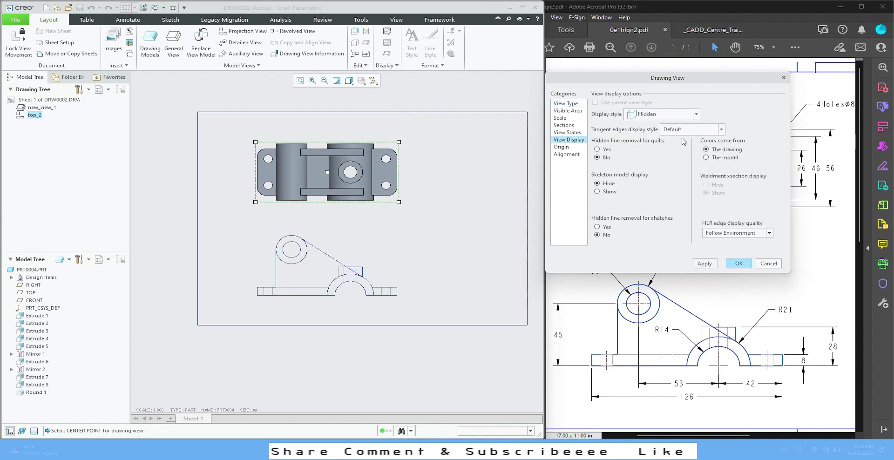
left_click(721, 129)
left_click(684, 145)
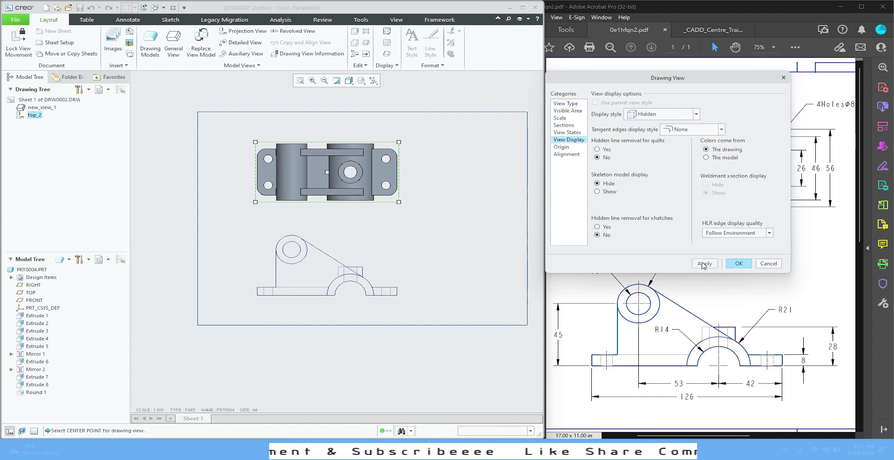
left_click(704, 263)
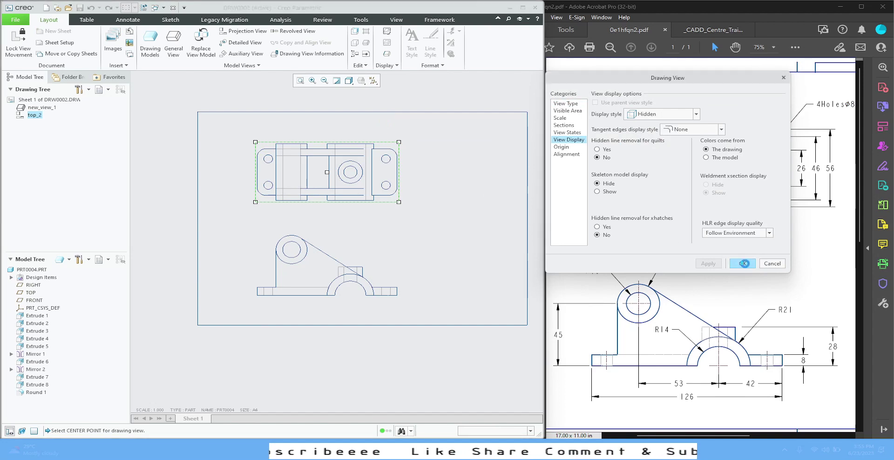
left_click(744, 263)
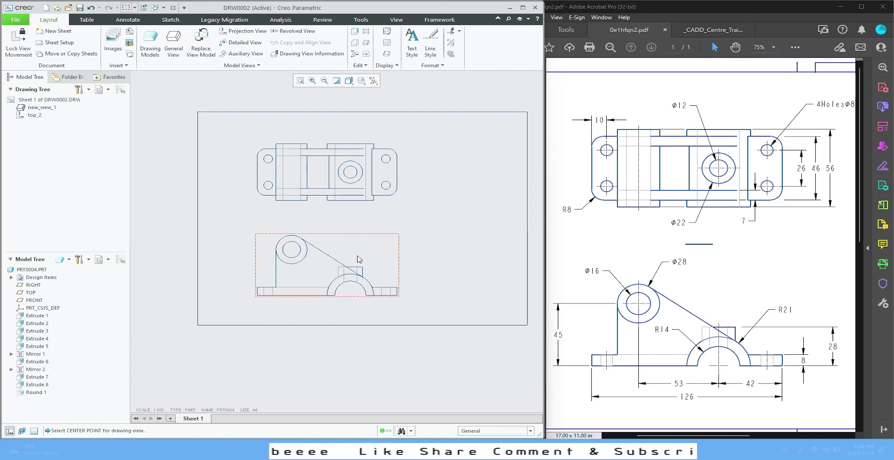
Show datum axes A_1, A_2, A_3, A_5 and A_8 as front-view centre lines
left_click(364, 242)
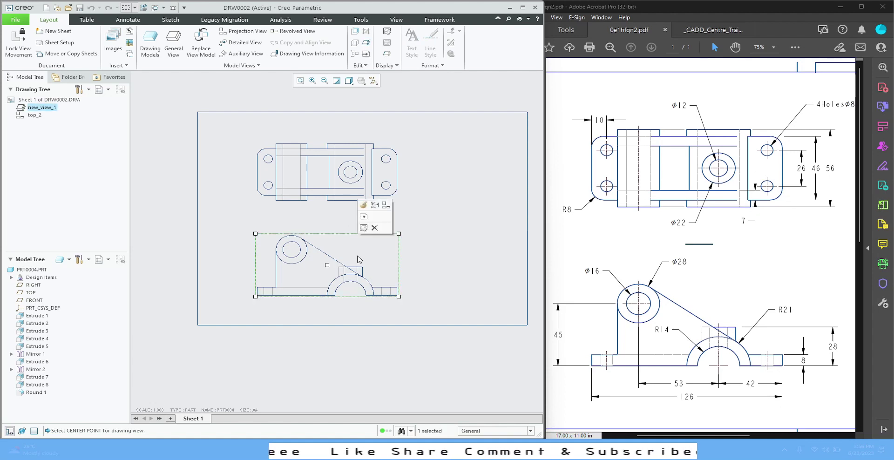
left_click(375, 205)
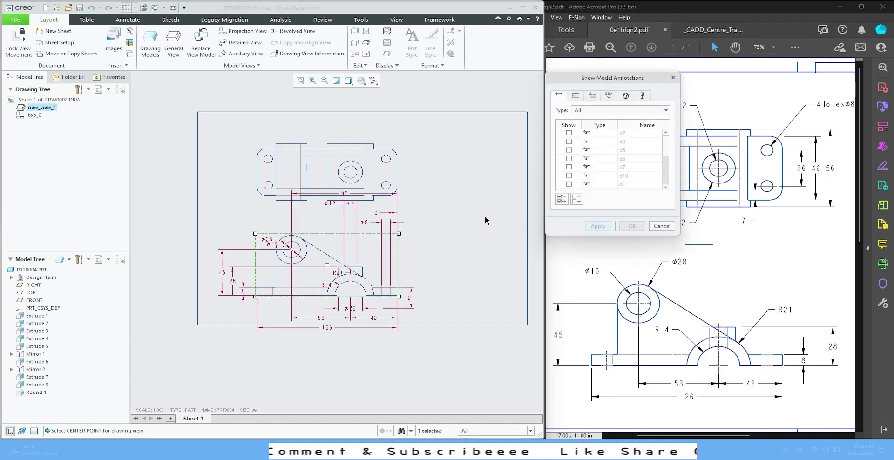
left_click(576, 97)
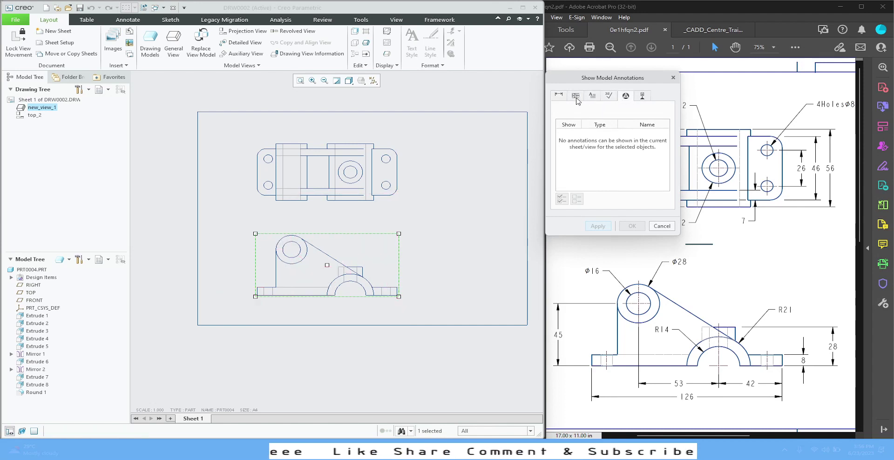
left_click(559, 96)
left_click(643, 95)
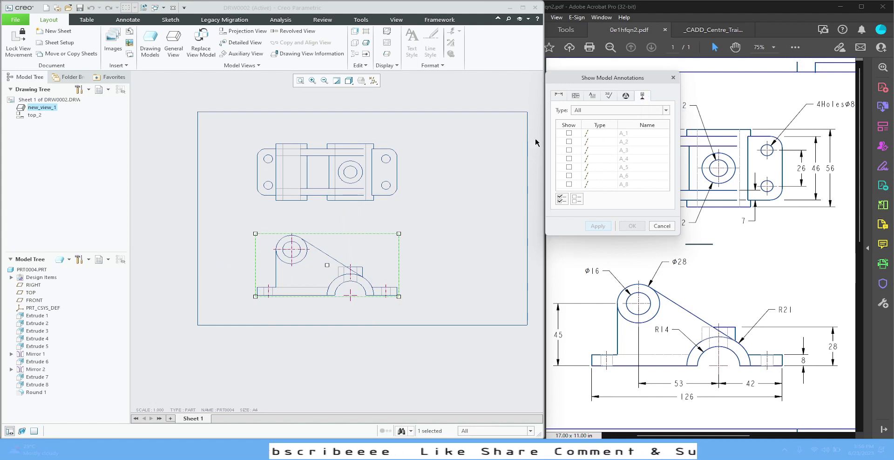
left_click(292, 250)
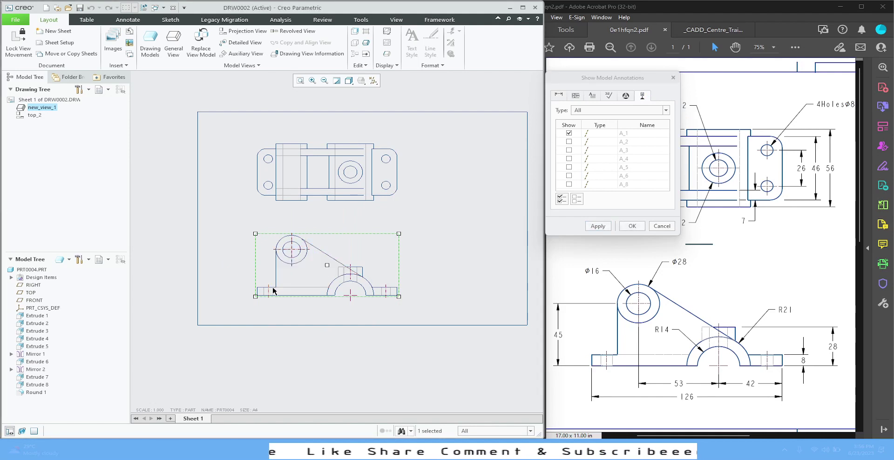
left_click(359, 292)
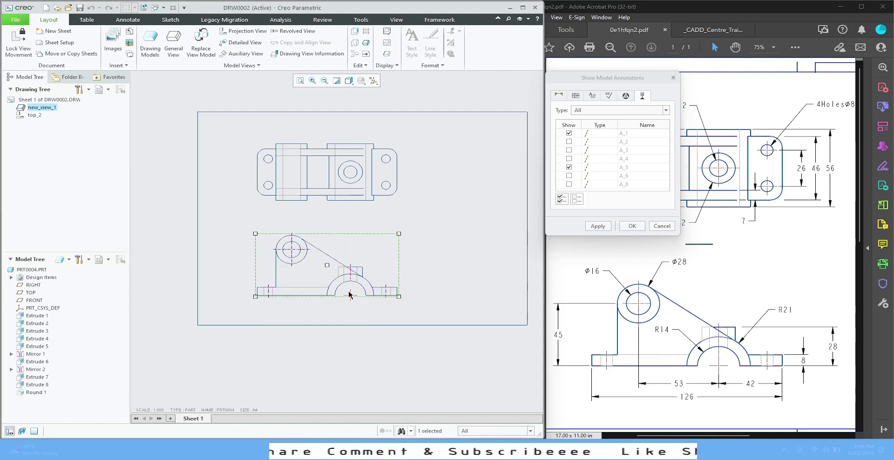
left_click(386, 291)
left_click(605, 227)
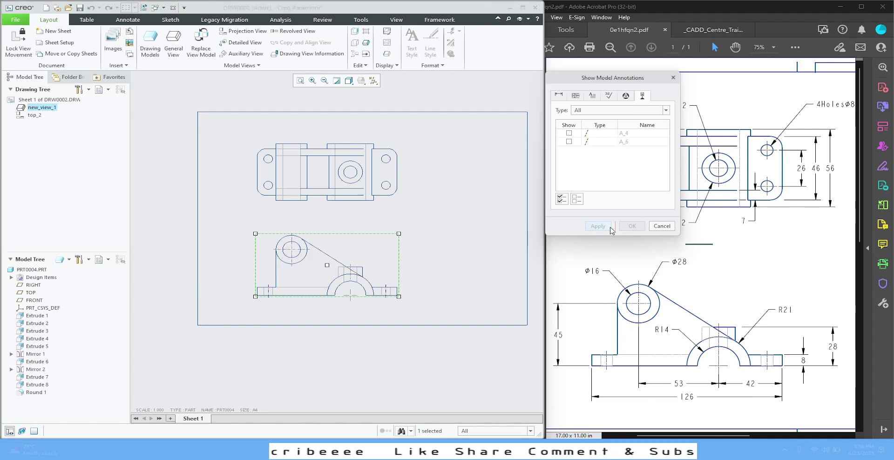
left_click(662, 227)
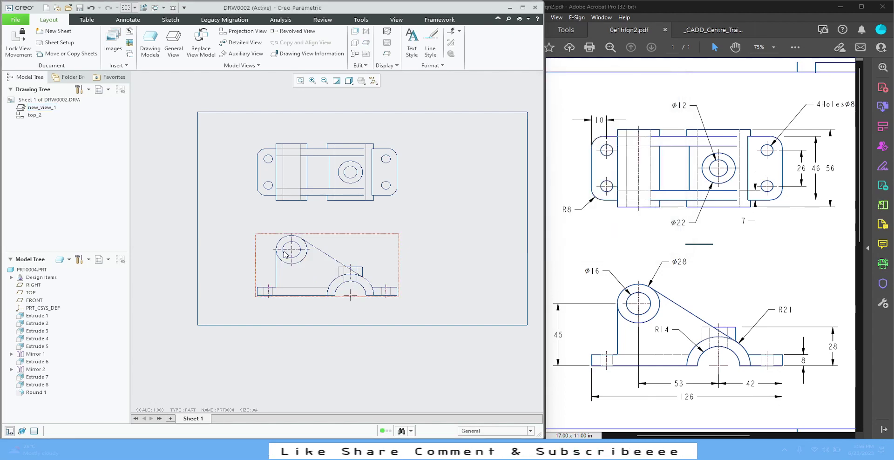
Extend the arch's vertical centre line further downward
scroll(322, 271, "up", 4)
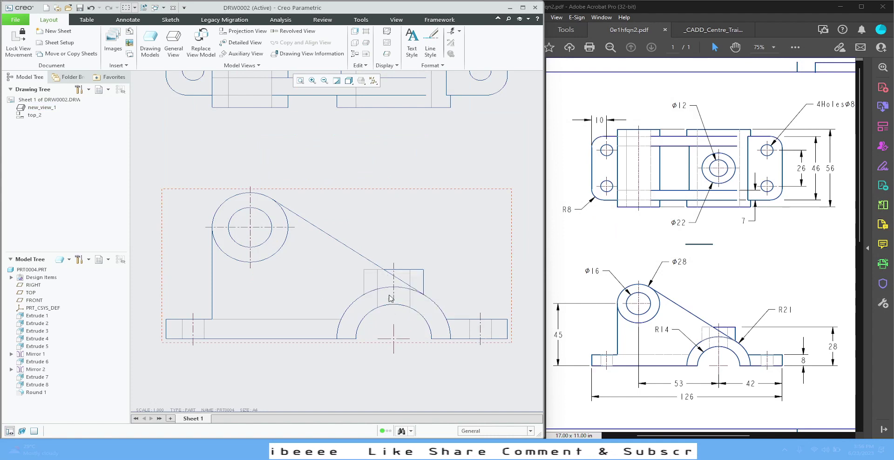
left_click(396, 269)
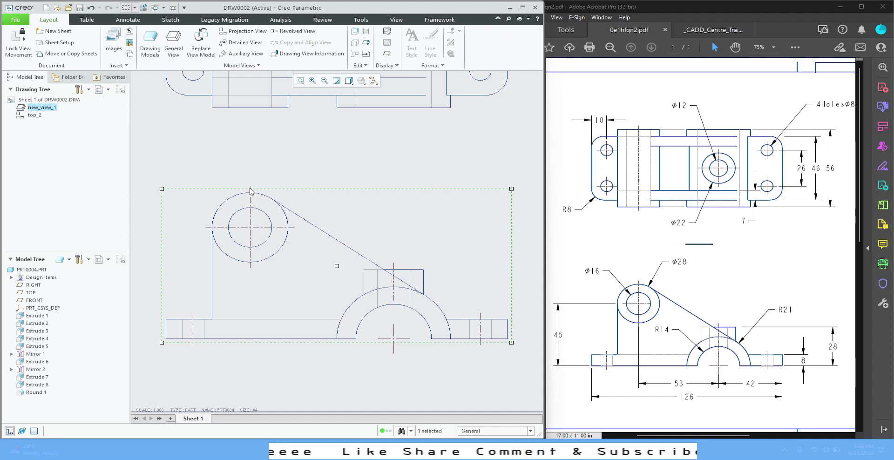
left_click(259, 169)
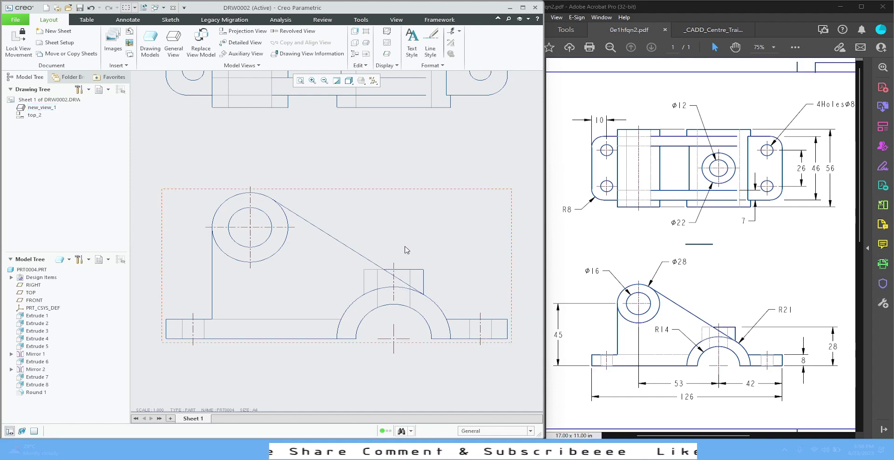
left_click(394, 269)
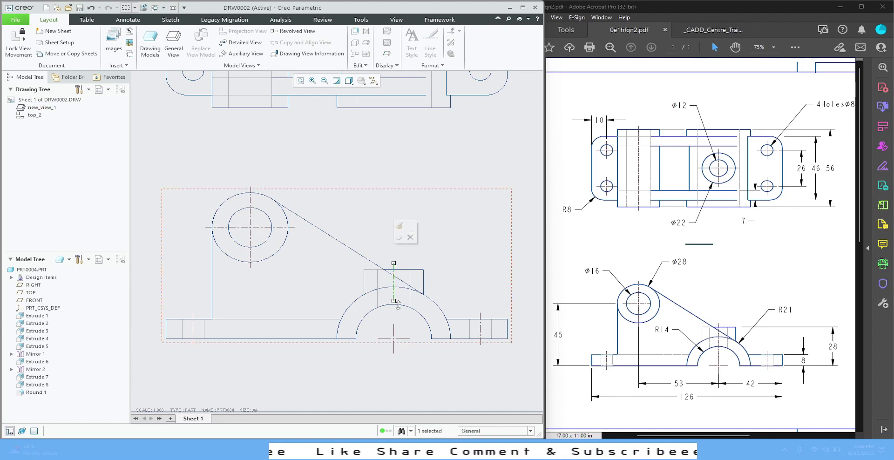
left_click_drag(392, 301, 395, 333)
left_click(410, 400)
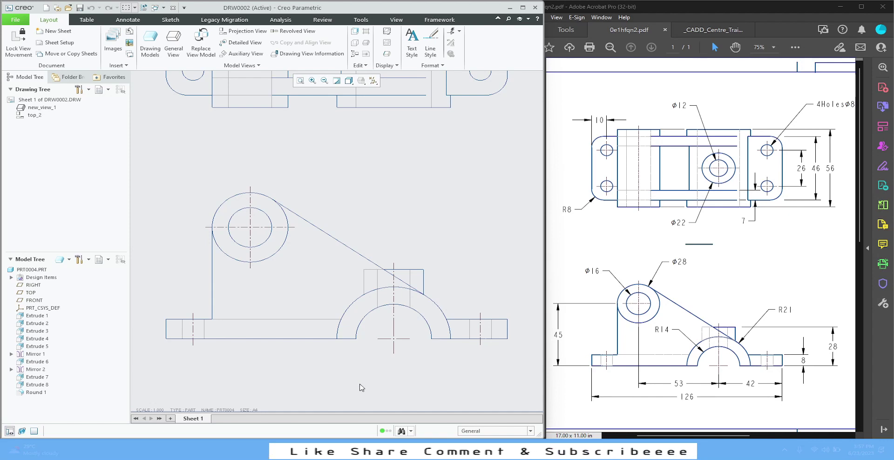
Trim the upper circle's horizontal and vertical centre lines to just past its edge
left_click(256, 233)
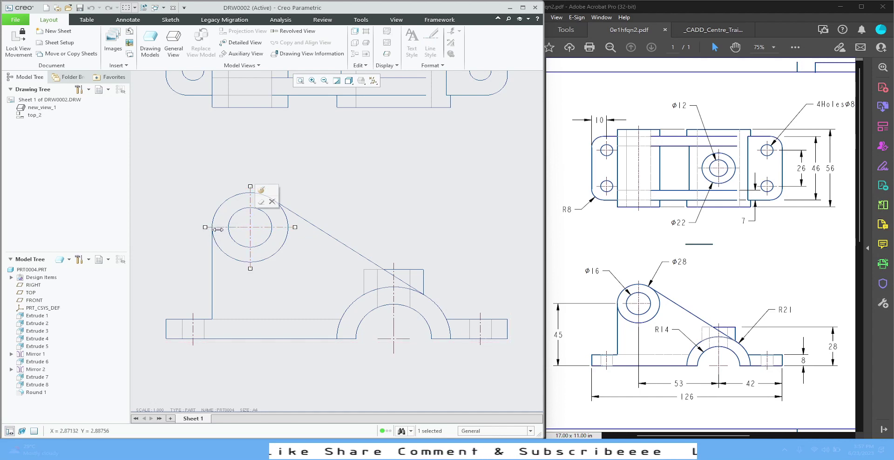
mouse_move(218, 229)
left_mouse_down()
mouse_move(205, 228)
mouse_move(215, 228)
left_mouse_up()
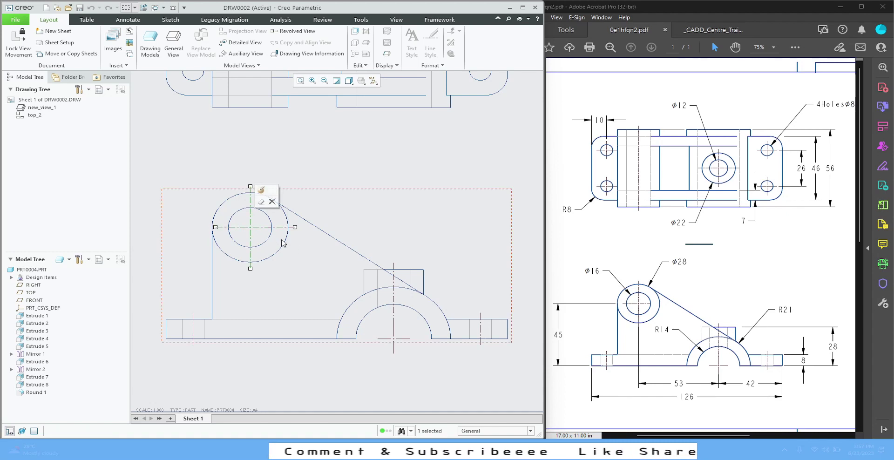
left_click_drag(295, 228, 283, 228)
left_click_drag(251, 186, 250, 200)
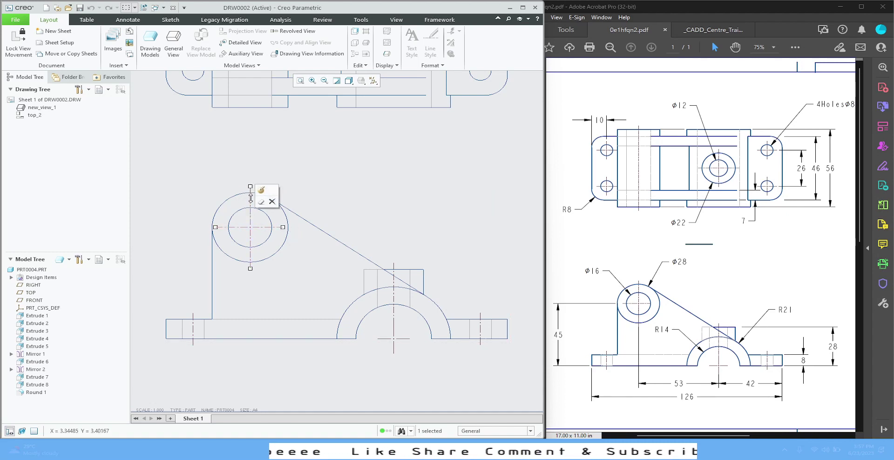
left_click_drag(251, 270, 251, 255)
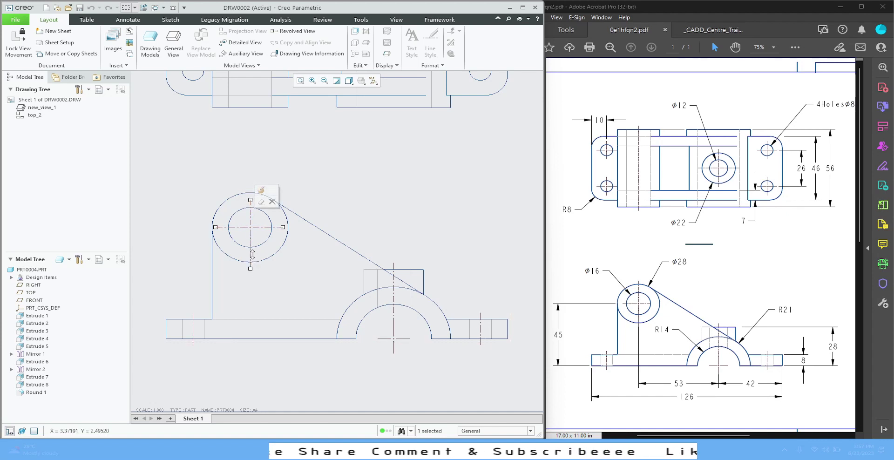
left_click(333, 152)
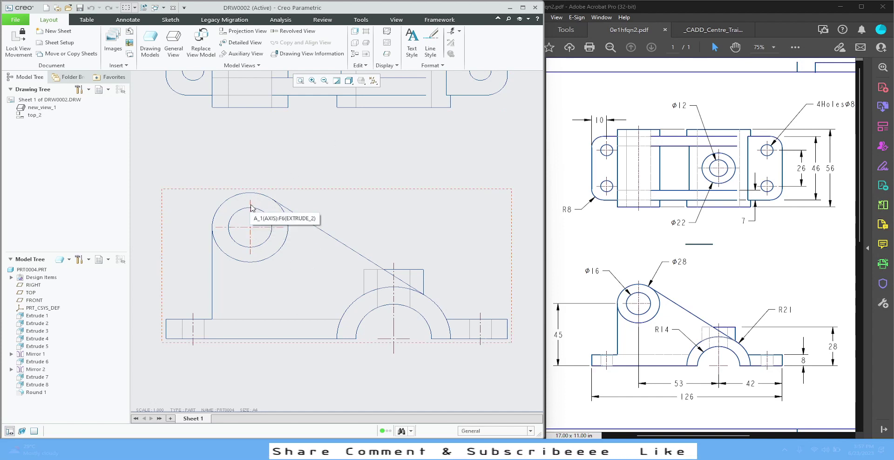
left_click(251, 231)
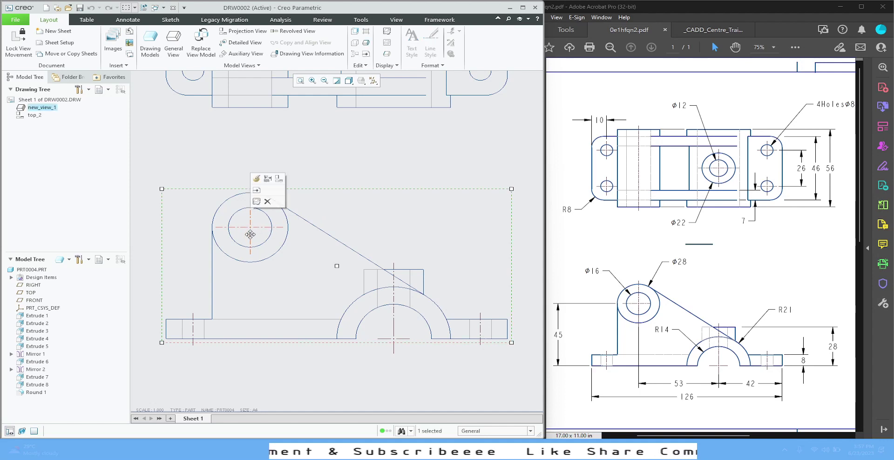
left_click(292, 177)
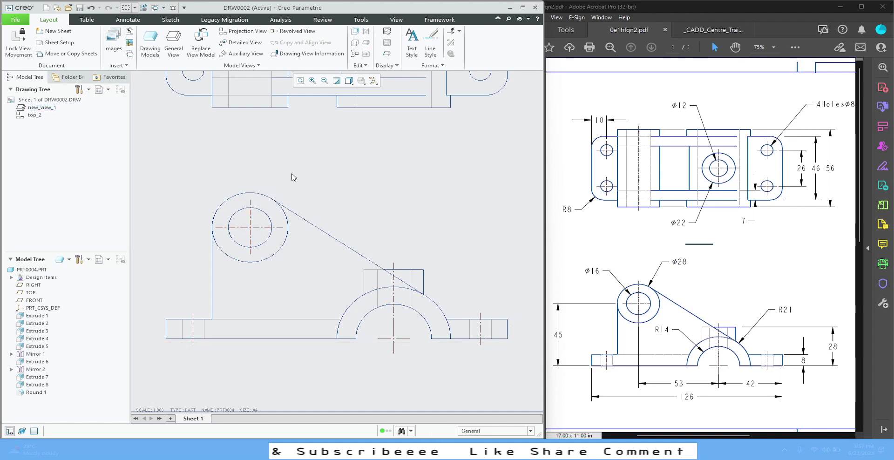
left_click(251, 216)
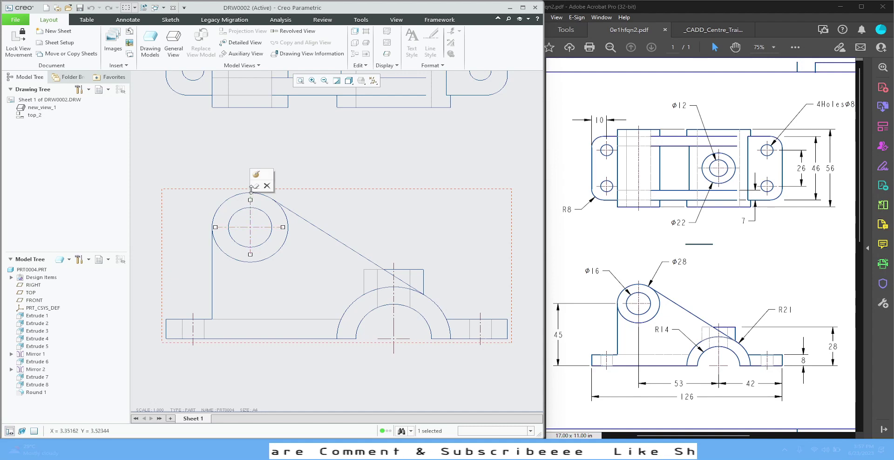
left_click(328, 182)
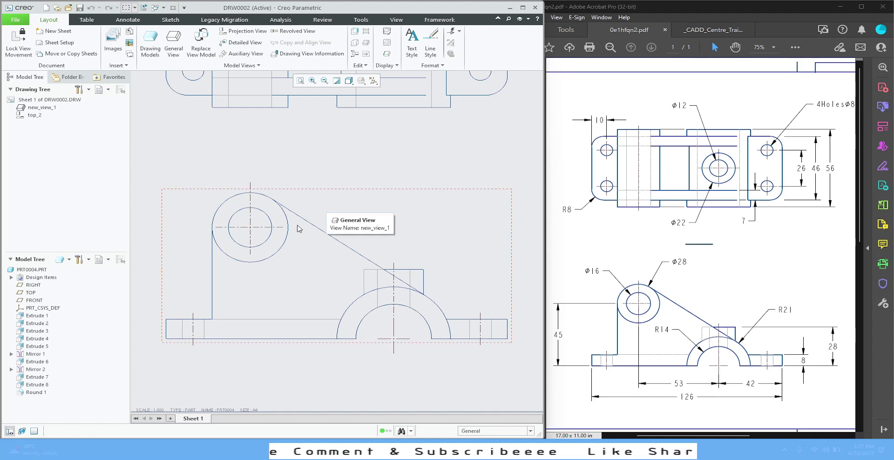
left_click(345, 228)
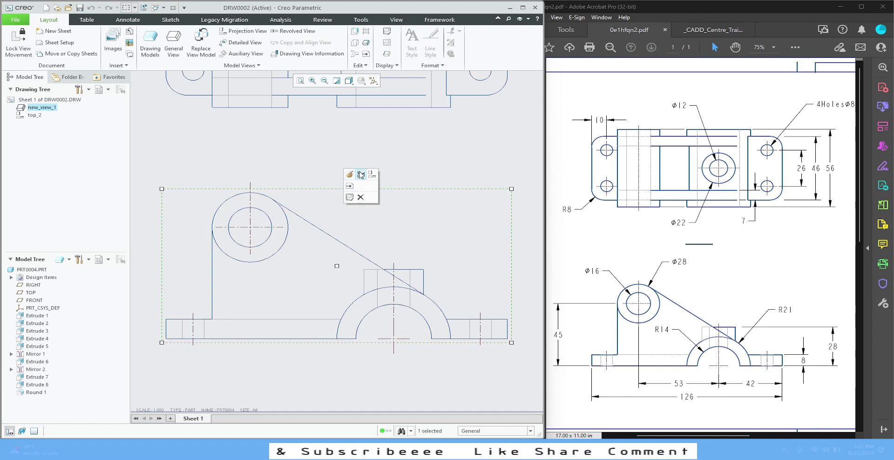
Display the front view's model dimensions, ticking 53, R14, 45 and 8 among those kept
left_click(350, 174)
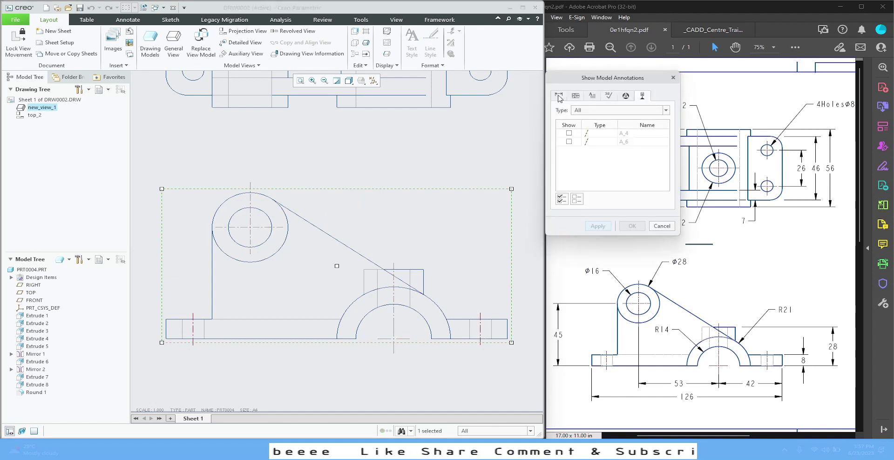
left_click(559, 96)
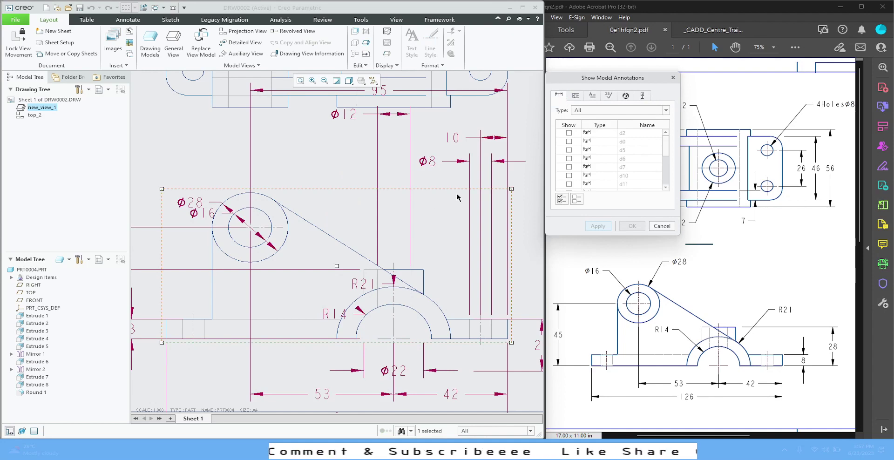
scroll(366, 219, "down", 3)
scroll(299, 240, "up", 3)
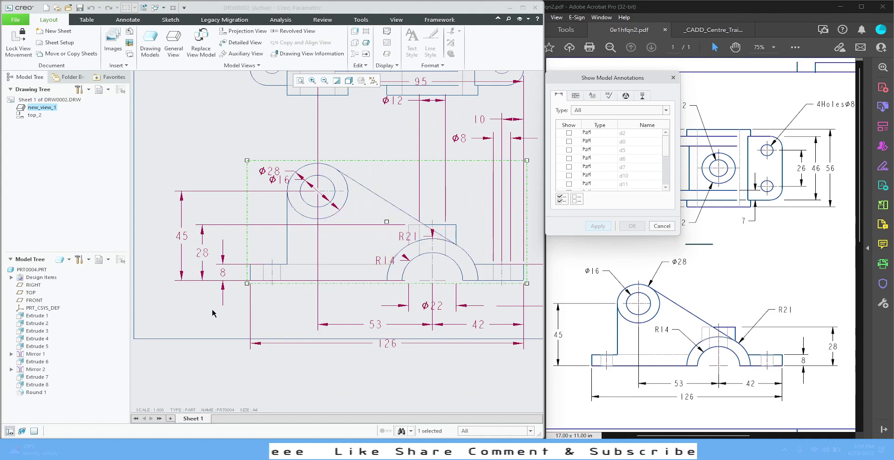
scroll(311, 361, "down", 1)
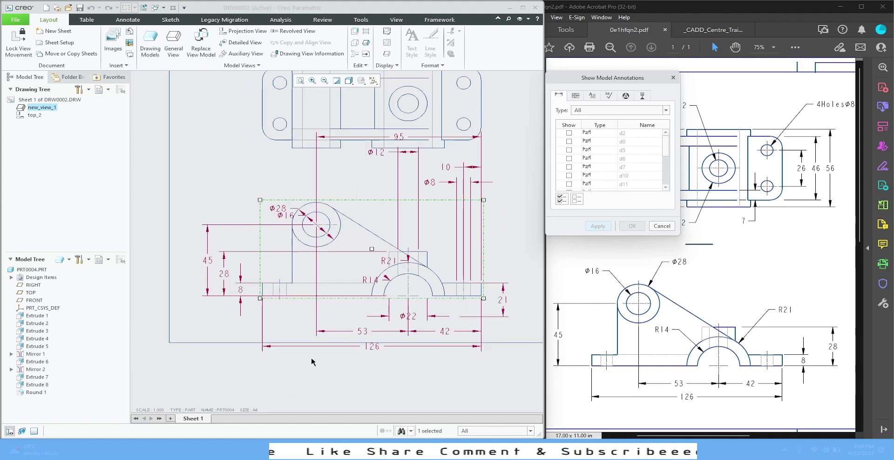
left_click(368, 346)
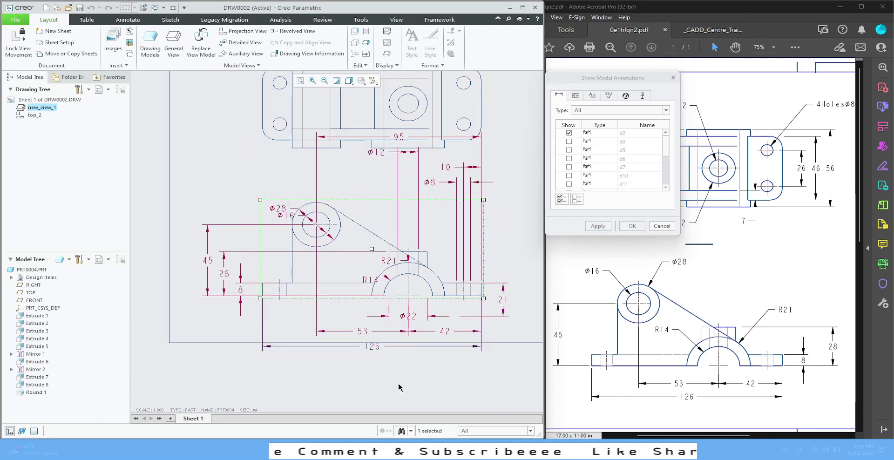
left_click(362, 332)
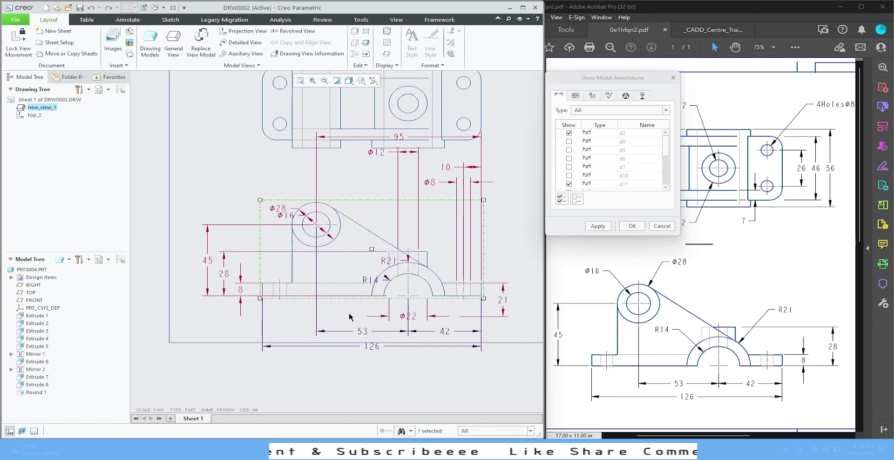
left_click(387, 284)
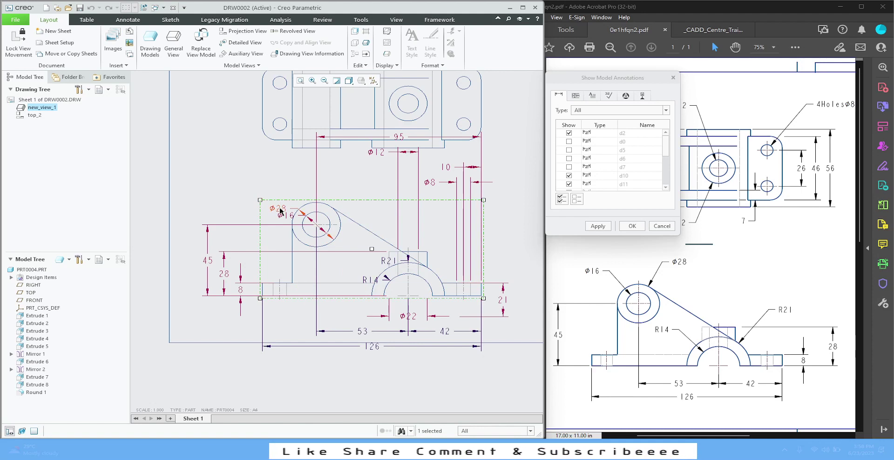
left_click(205, 260)
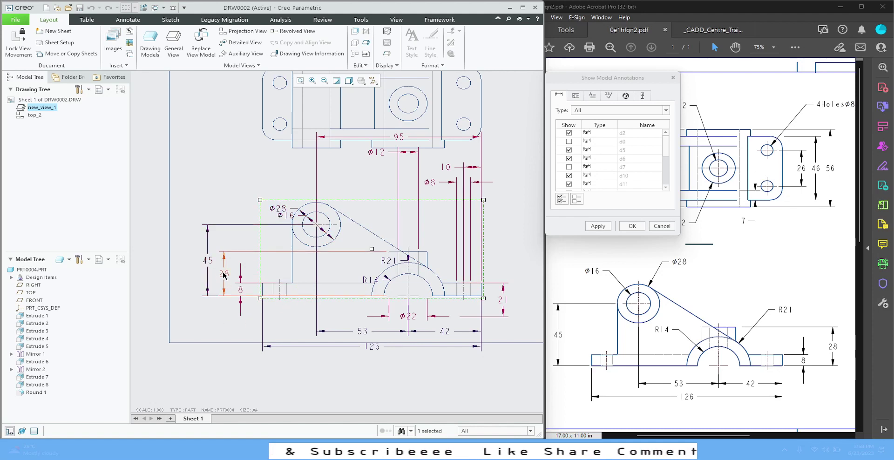
left_click(240, 292)
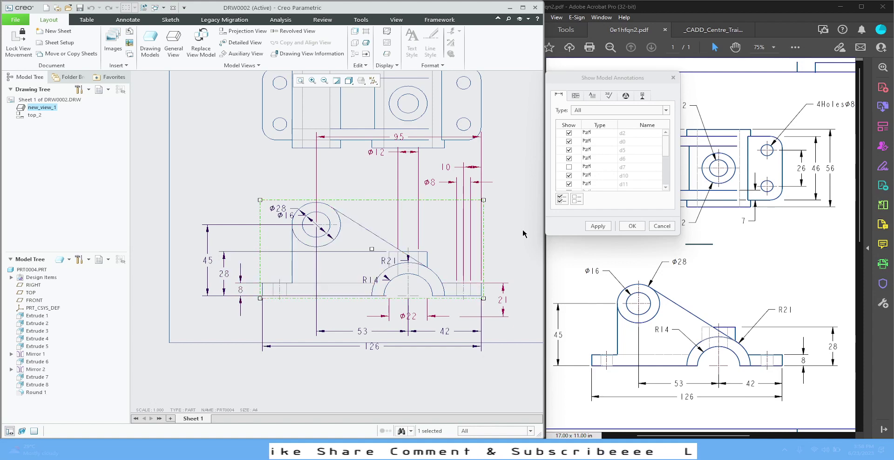
left_click(632, 226)
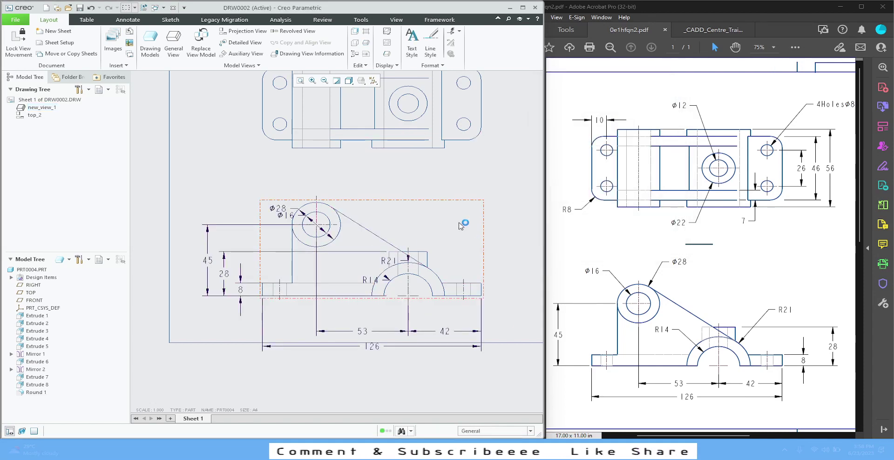
left_click(380, 216)
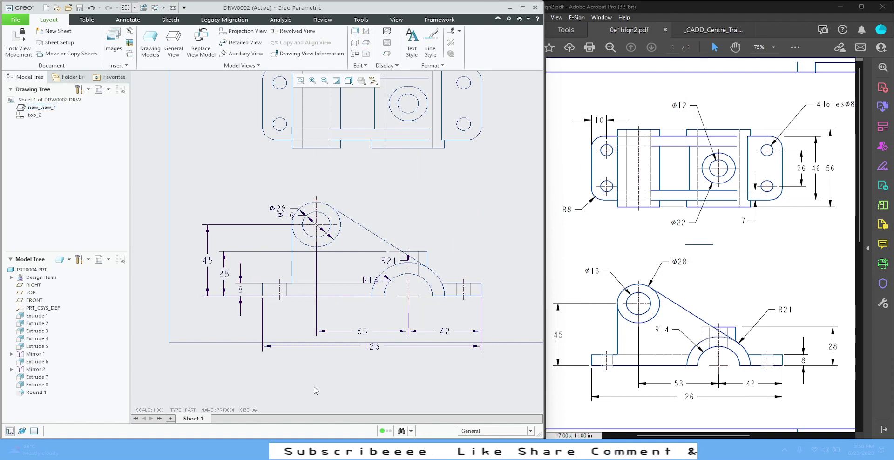
Shift the front view slightly up and line the 42 dimension up with the 53 dimension
scroll(317, 391, "up", 1)
left_click(367, 258)
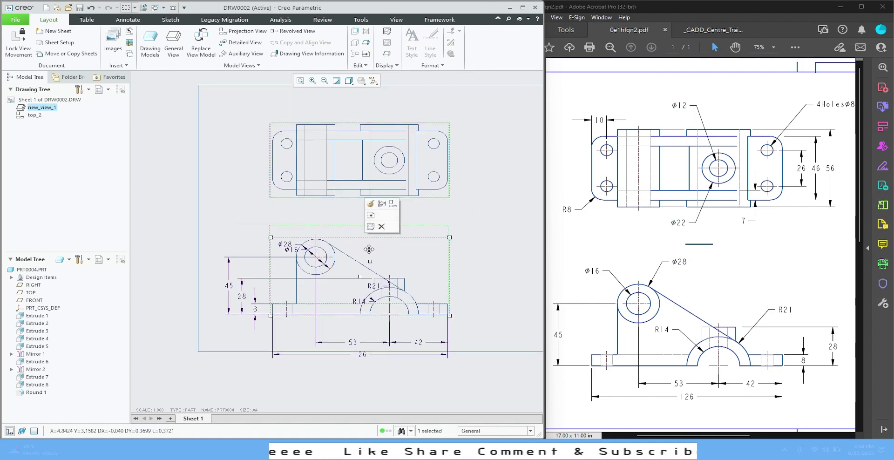
left_click_drag(368, 250, 368, 236)
left_click(485, 260)
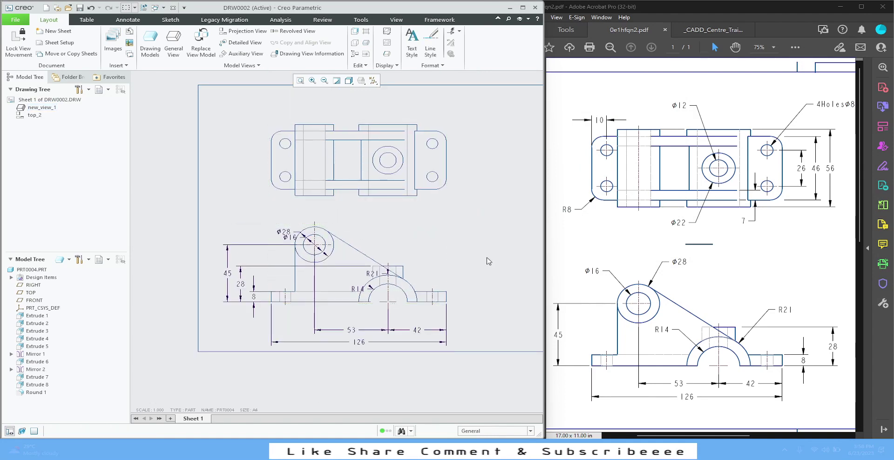
left_click(353, 331)
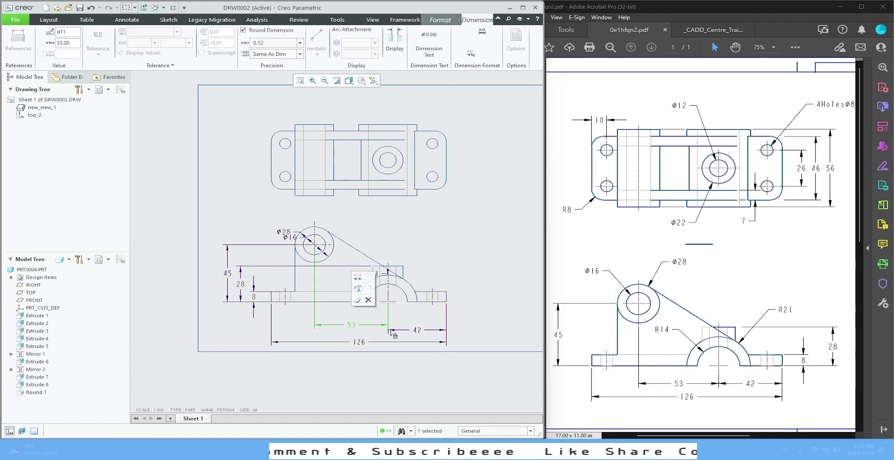
left_click_drag(418, 334, 417, 329)
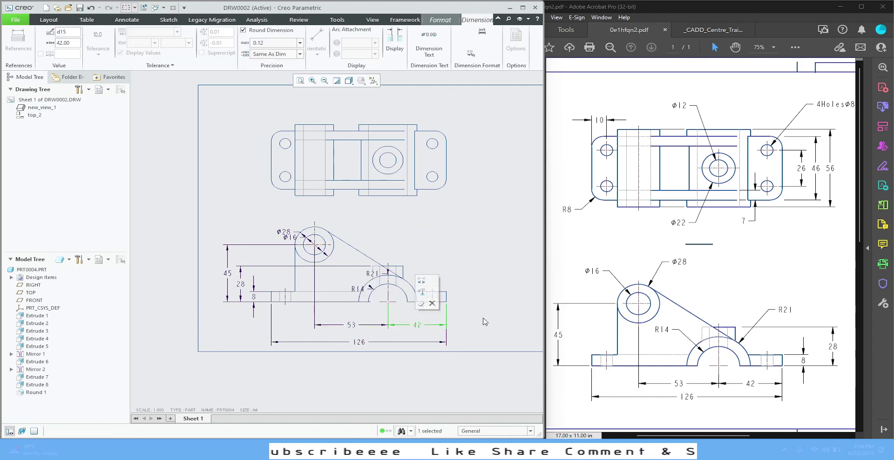
left_click(508, 326)
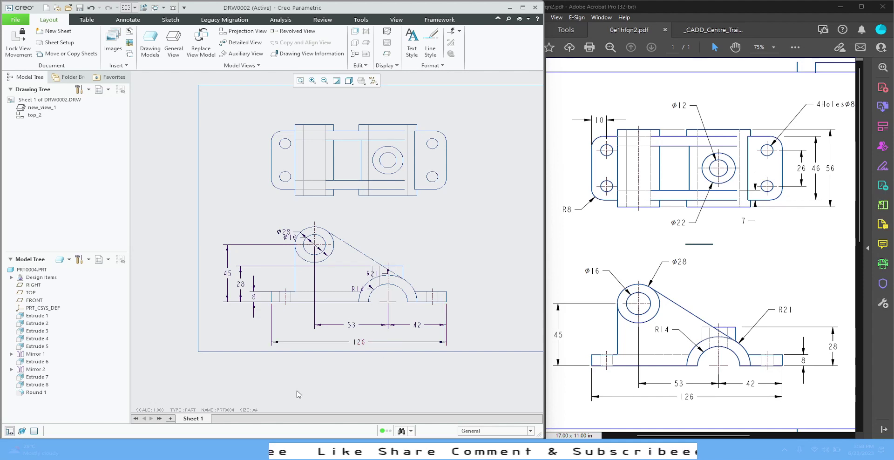
Move the 28 and 8 dimensions beside the right end of the front view
left_click(242, 283)
left_click_drag(242, 283, 502, 290)
left_click(503, 324)
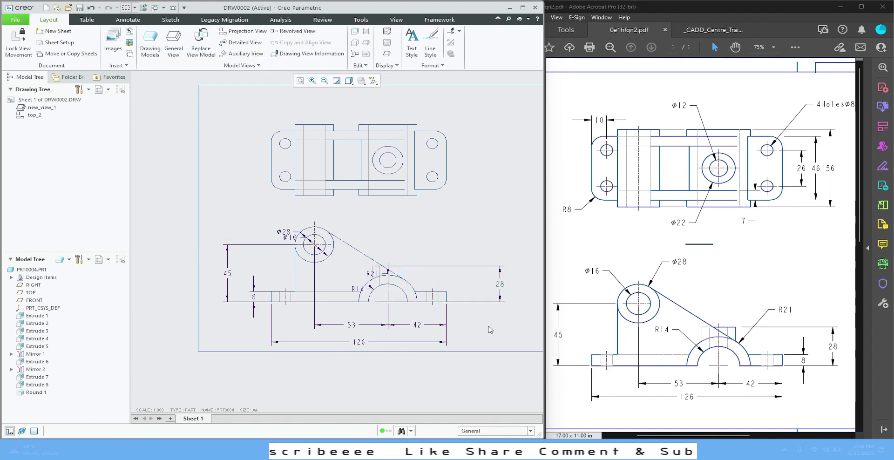
left_click(255, 300)
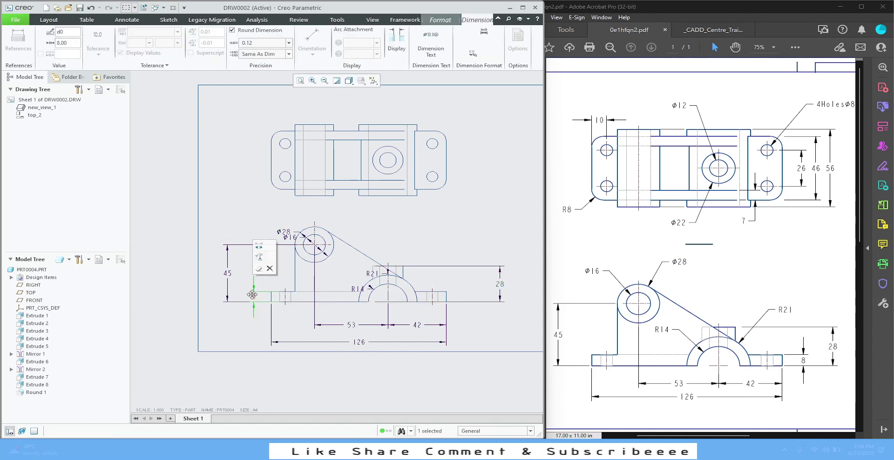
left_click_drag(254, 300, 467, 297)
left_click(500, 334)
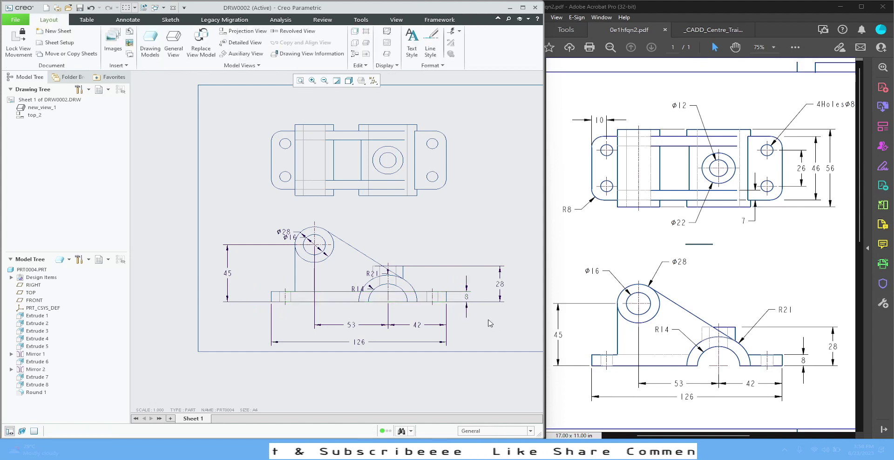
Move the R21 label up-right and the R14 label up-left, clear of the arcs
left_click(372, 273)
left_click_drag(373, 273, 422, 239)
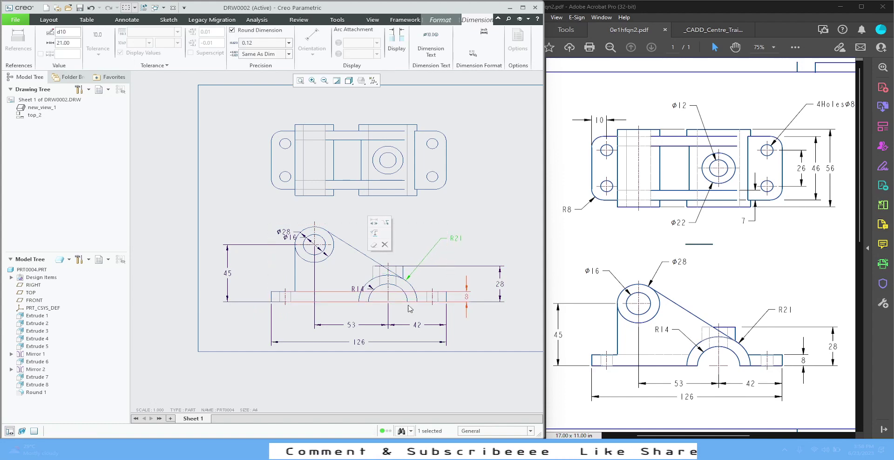
left_click(354, 289)
mouse_move(353, 290)
left_mouse_down()
mouse_move(341, 268)
mouse_move(354, 289)
left_mouse_up()
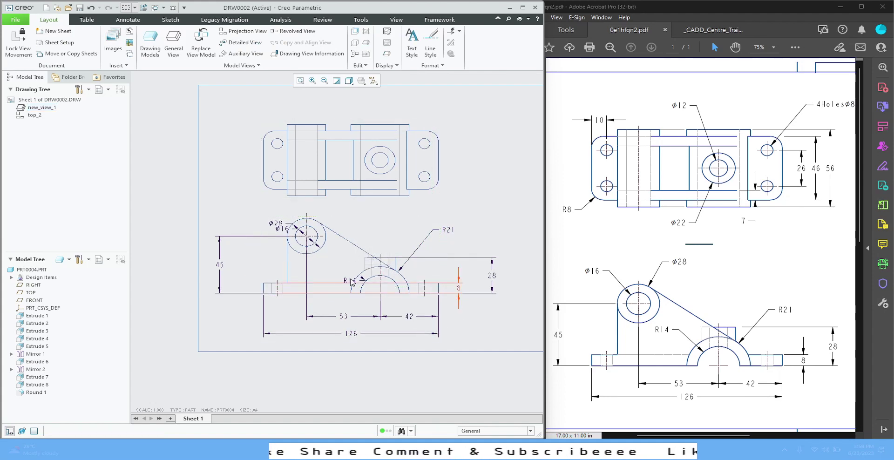
left_click(352, 283)
scroll(353, 283, "up", 8)
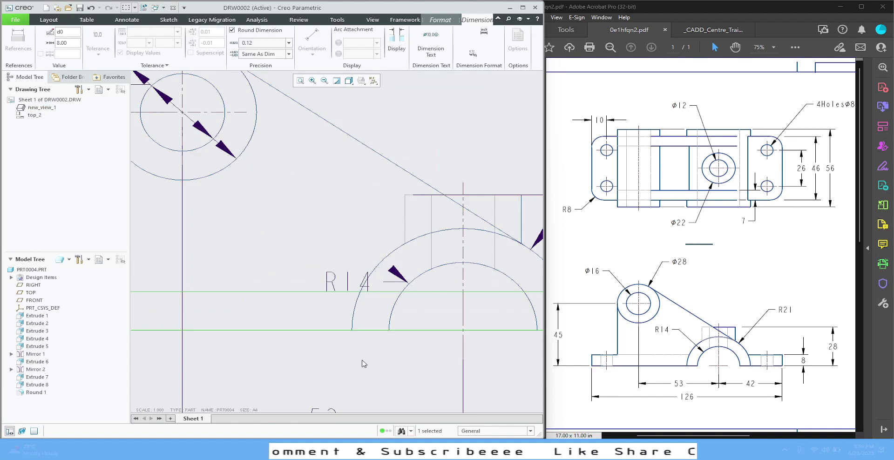
left_click(399, 276)
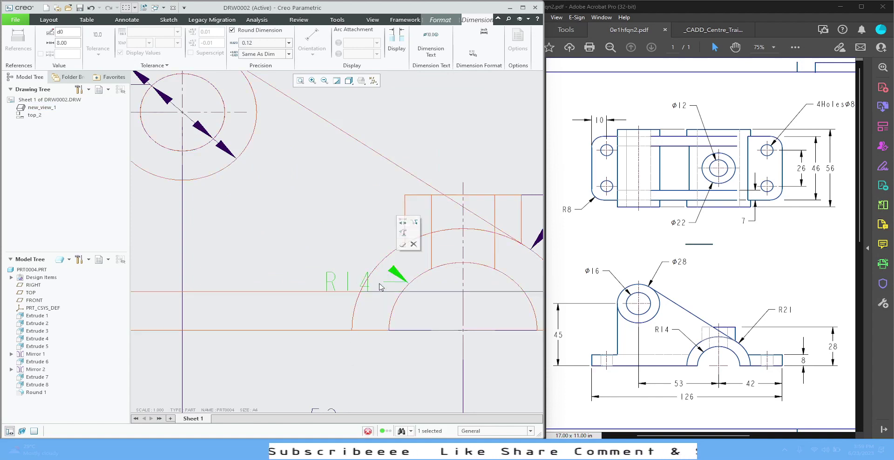
left_click_drag(349, 279, 300, 205)
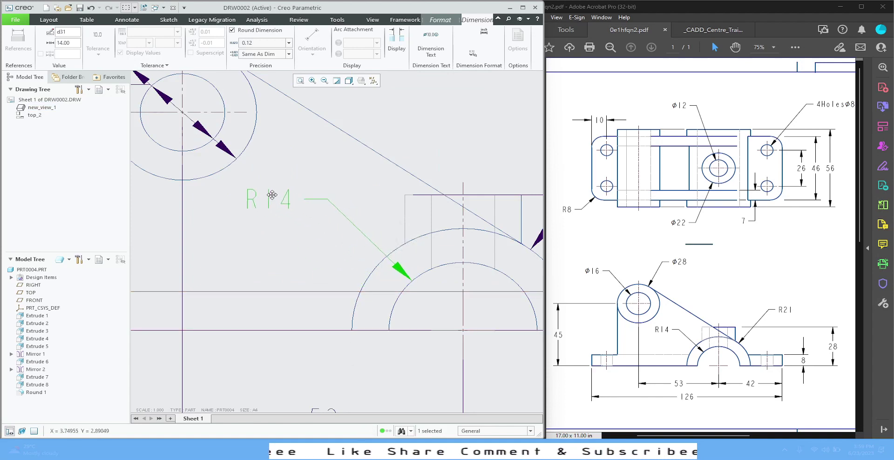
scroll(354, 207, "down", 6)
scroll(356, 207, "up", 2)
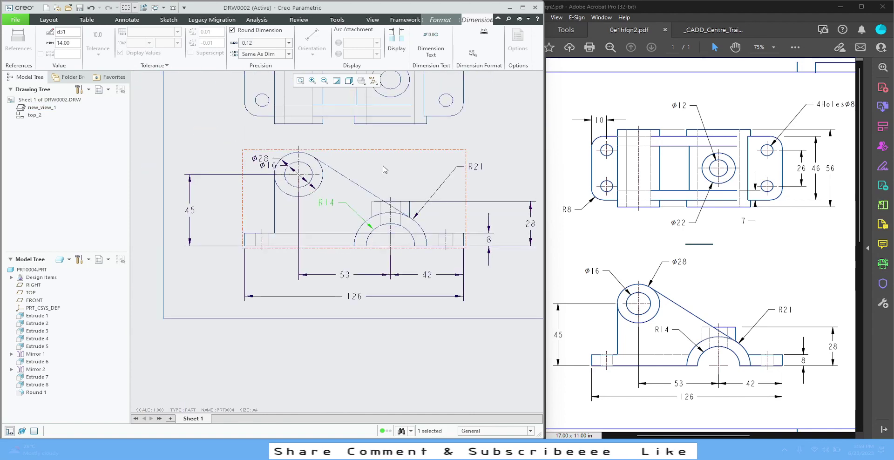
Place the ø28 label right of the upper circle and the ø16 label up to its left
left_click(435, 142)
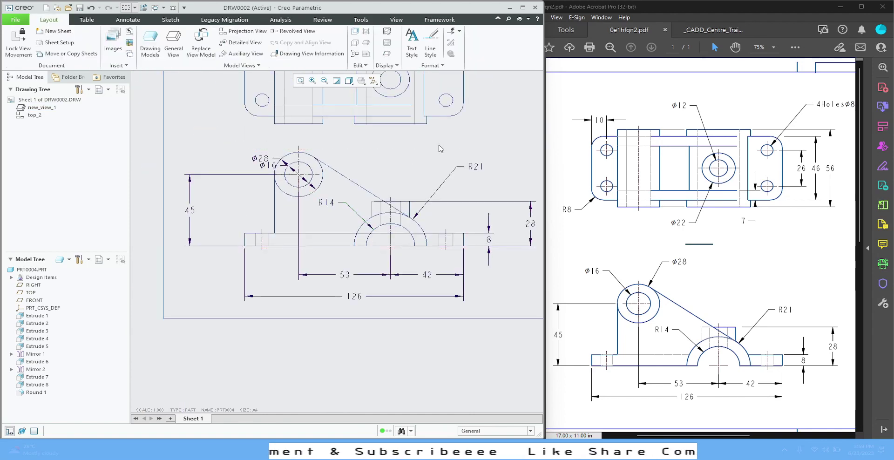
left_click(260, 159)
left_click_drag(260, 159, 316, 135)
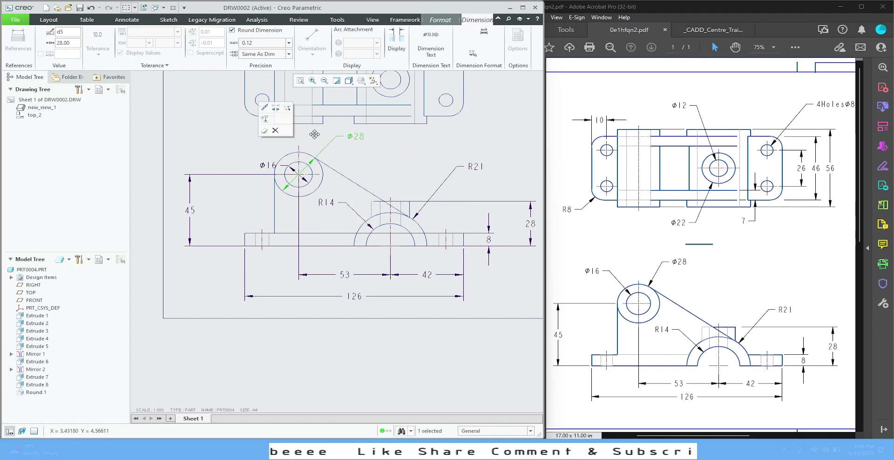
left_click(266, 168)
left_click_drag(267, 168, 247, 156)
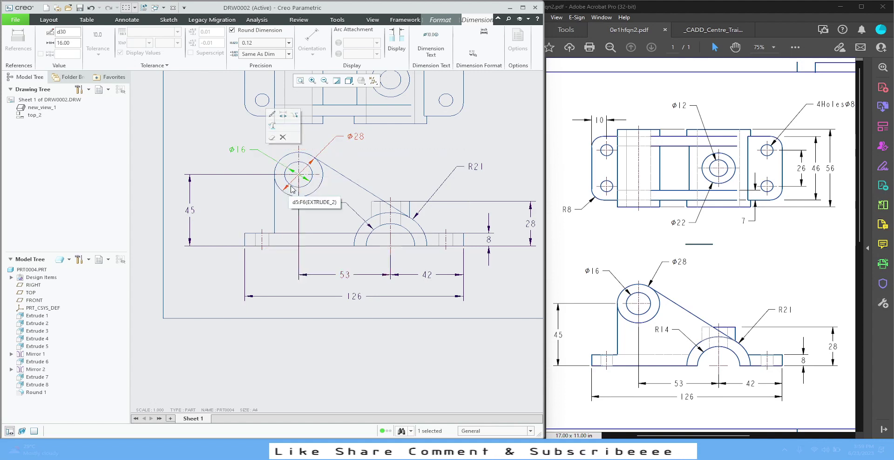
Flip the arrows on the ø28 diameter dimension
left_click(360, 137)
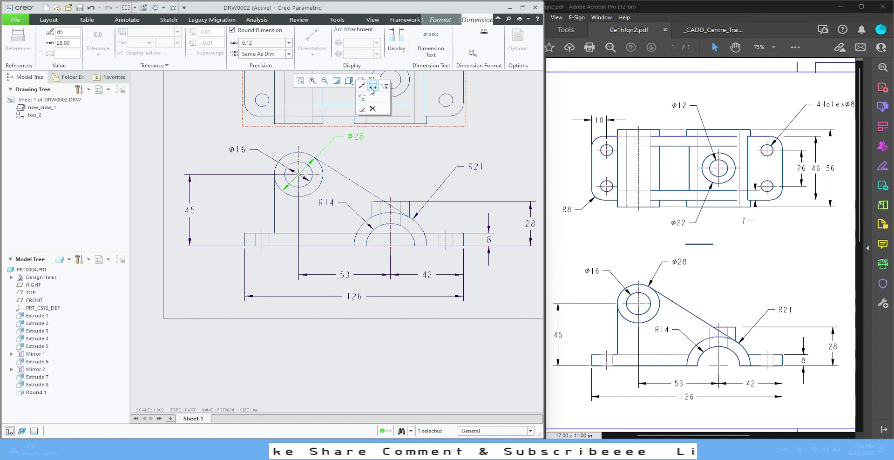
left_click(373, 90)
left_click(378, 156)
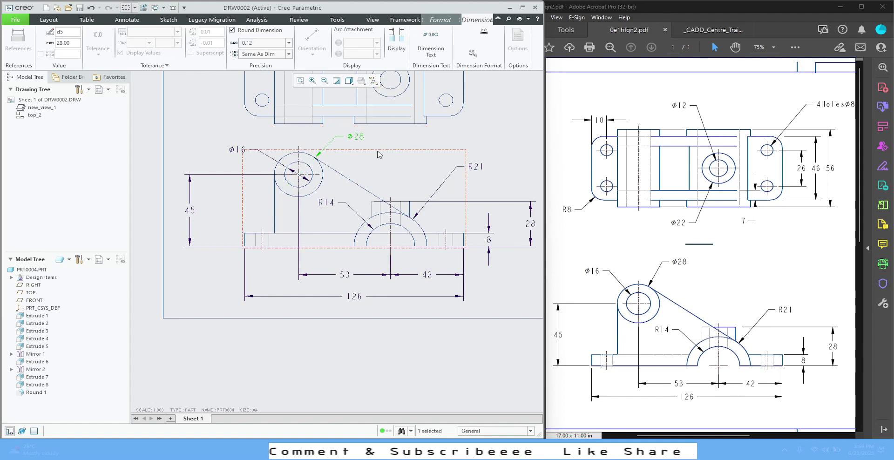
left_click(233, 150)
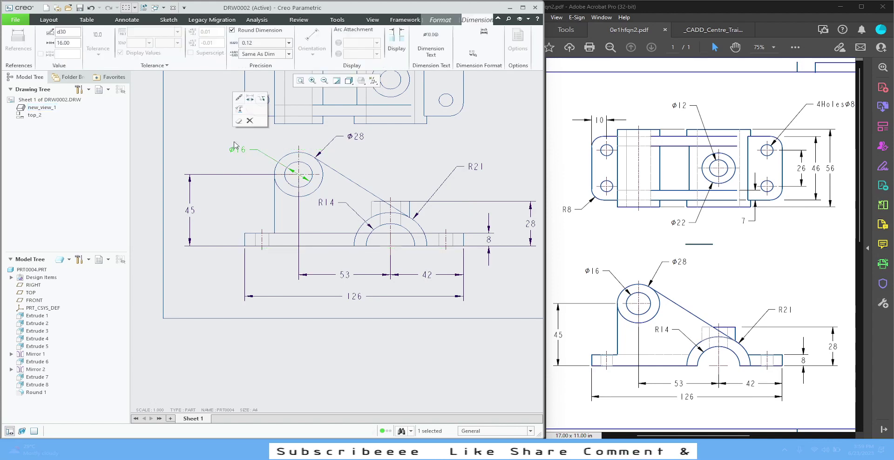
left_click(198, 161)
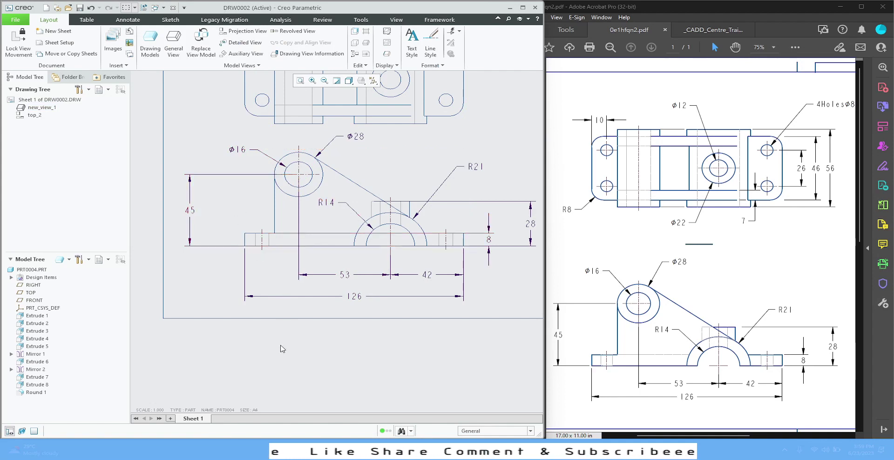
Inspect the 53, 8 and 28 dimensions on the front view
left_click(303, 216)
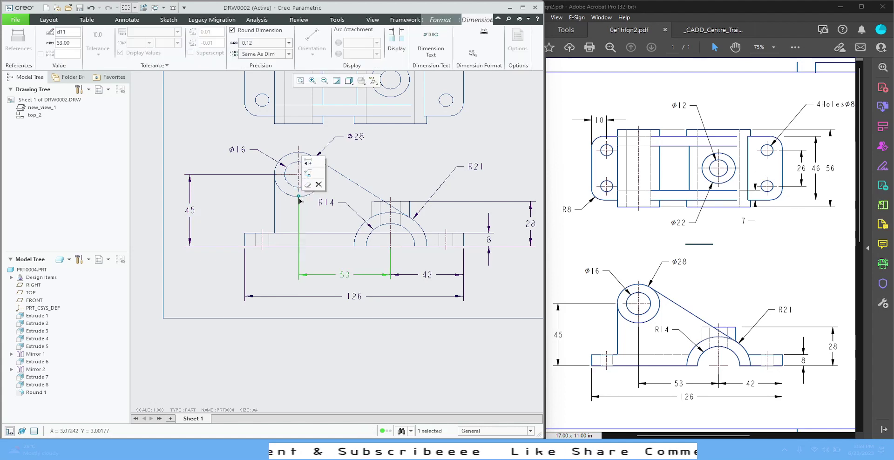
left_click(317, 356)
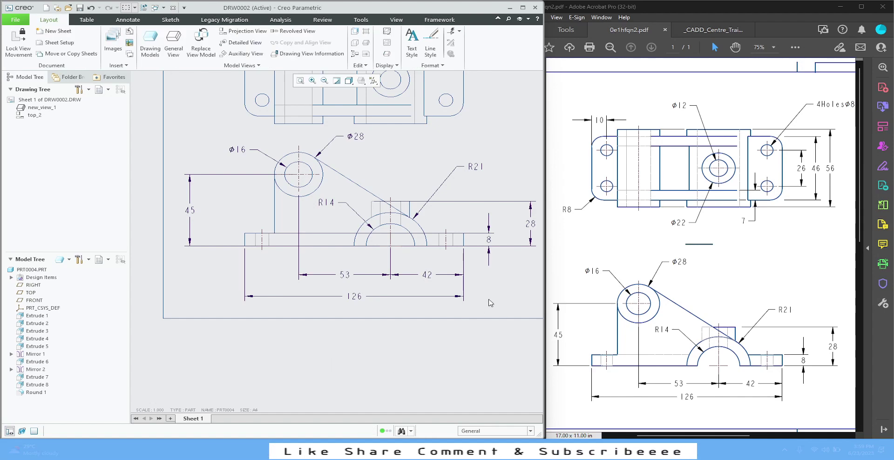
left_click(476, 237)
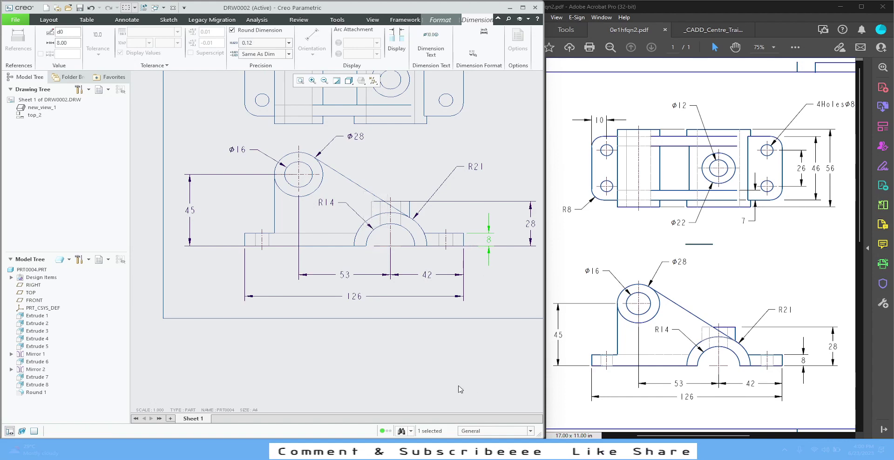
left_click(451, 368)
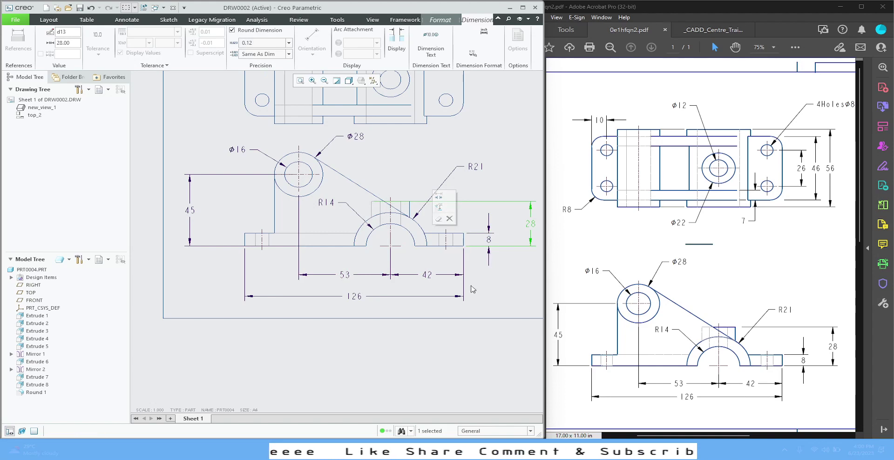
left_click(438, 219)
left_click(415, 204)
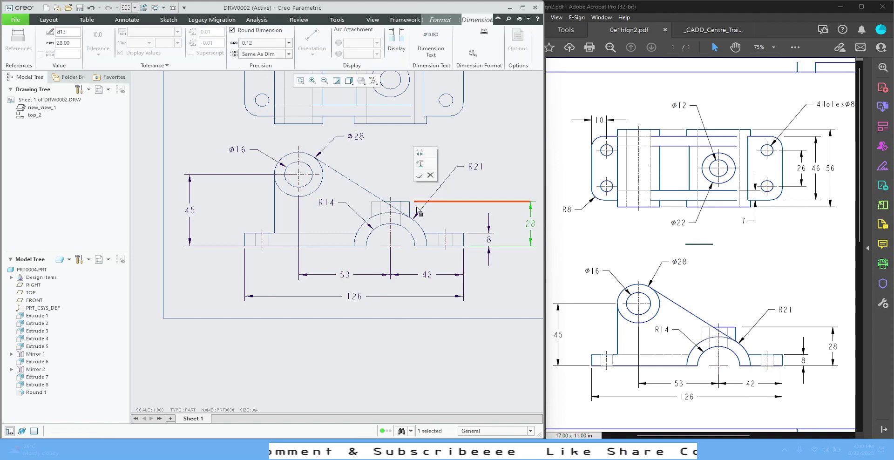
left_click(420, 364)
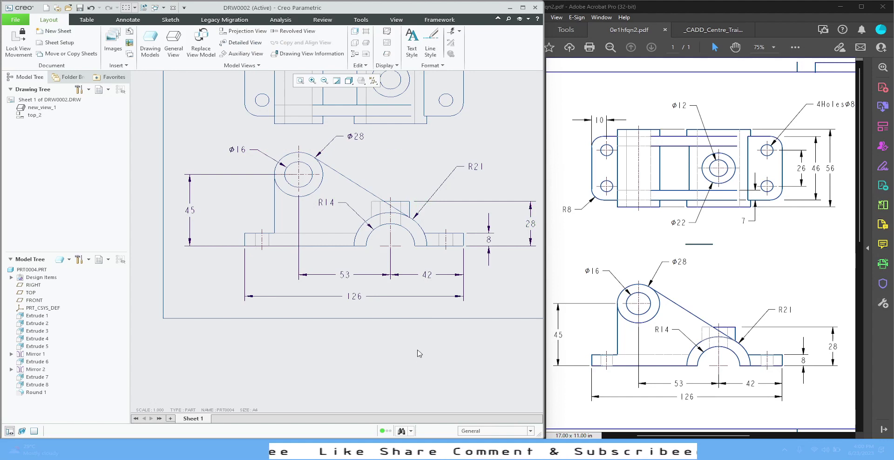
Shorten the 45 height dimension's extension line toward the left
left_click(225, 246)
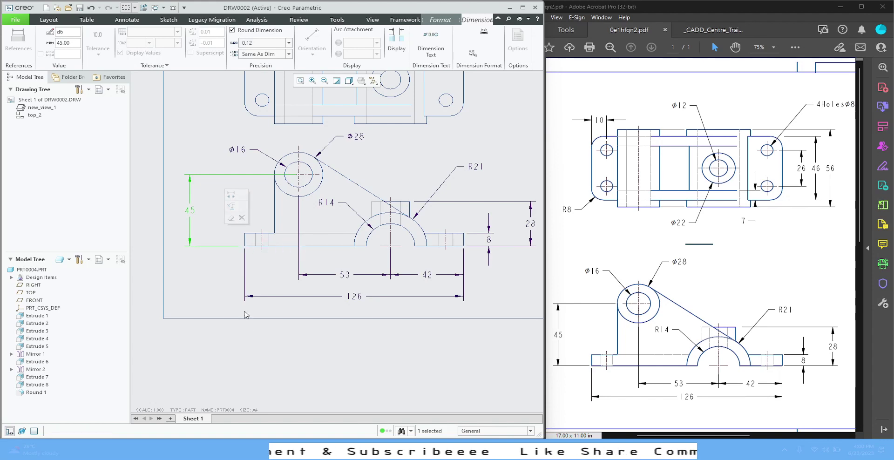
left_click(253, 365)
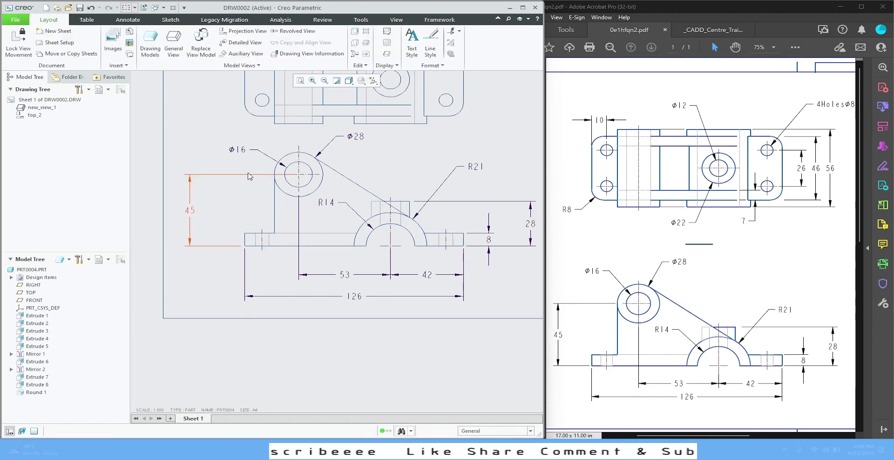
left_click(259, 175)
left_click_drag(293, 175, 271, 176)
left_click(413, 167)
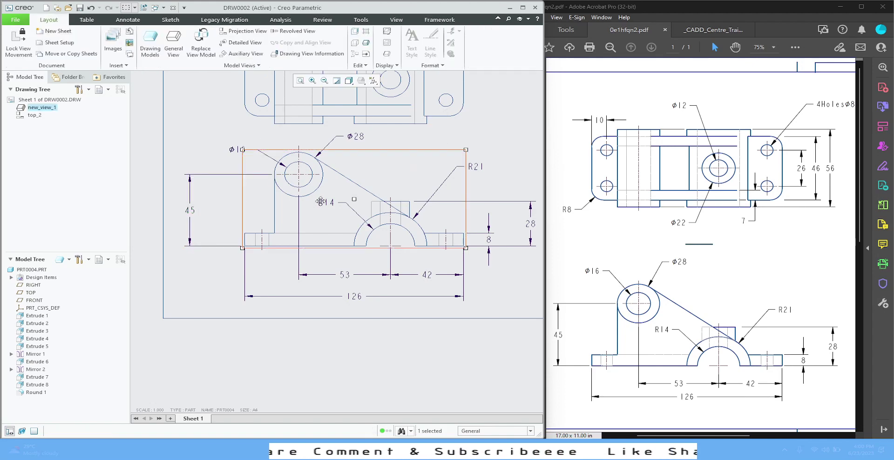
left_click(344, 359)
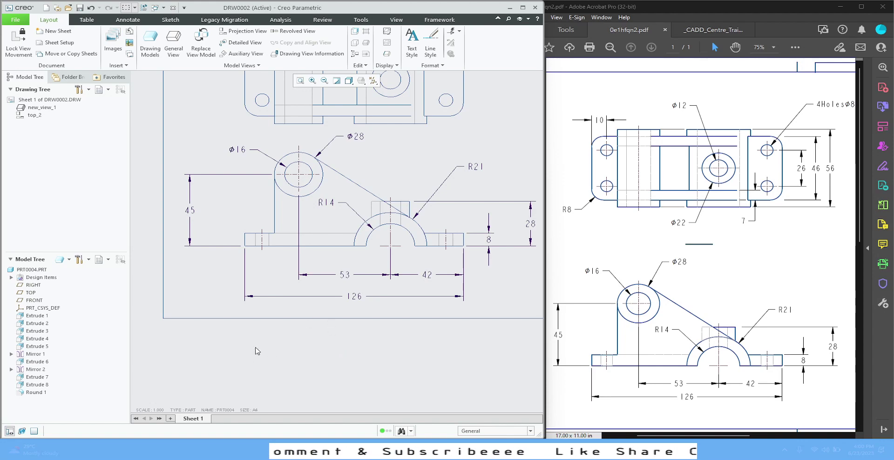
Shift the top view slightly up and bring up its datum-axis model annotations
scroll(254, 351, "down", 2)
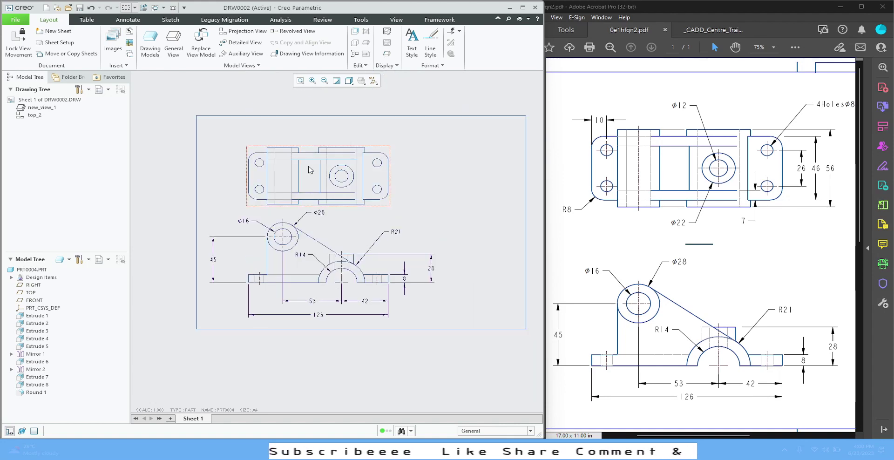
left_click(308, 170)
left_click_drag(302, 183, 302, 170)
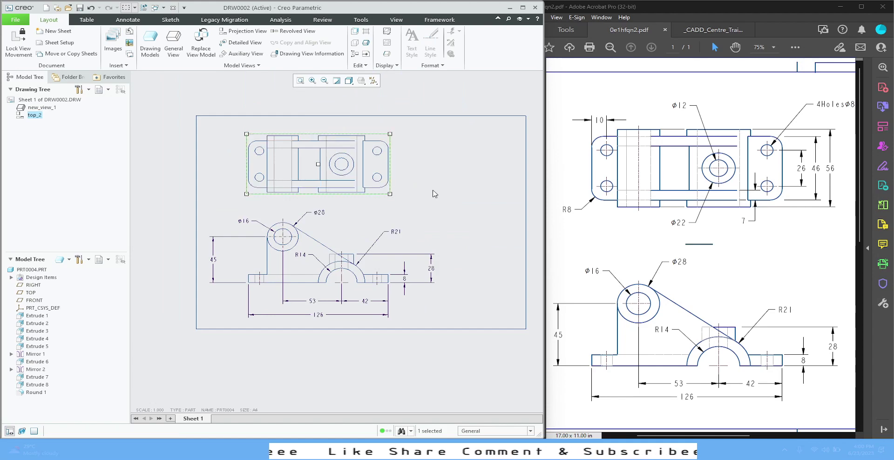
left_click(310, 163)
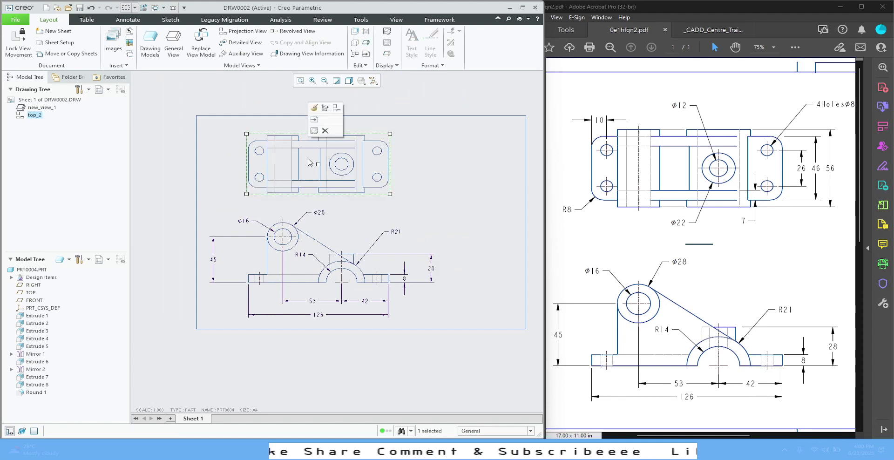
left_click(314, 107)
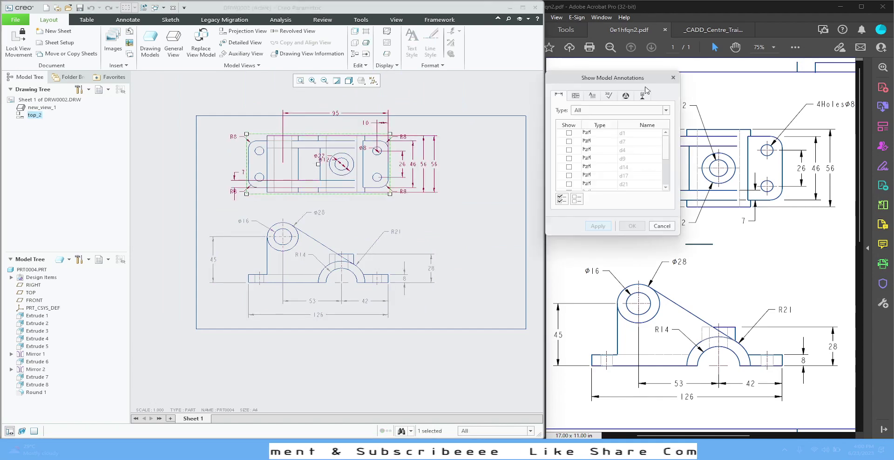
left_click(645, 98)
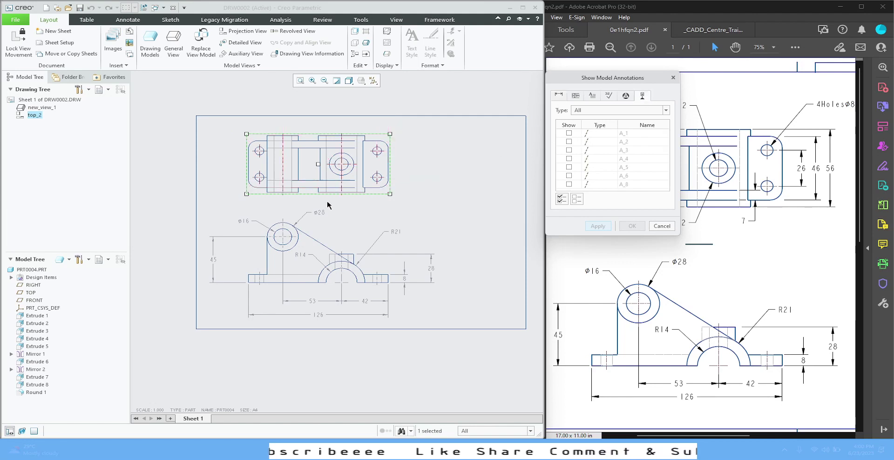
mouse_move(595, 82)
left_mouse_down()
mouse_move(495, 91)
mouse_move(475, 64)
left_mouse_up()
Show centre axes for the bottom-left and top-right holes, the central boss and left side
left_click(258, 179)
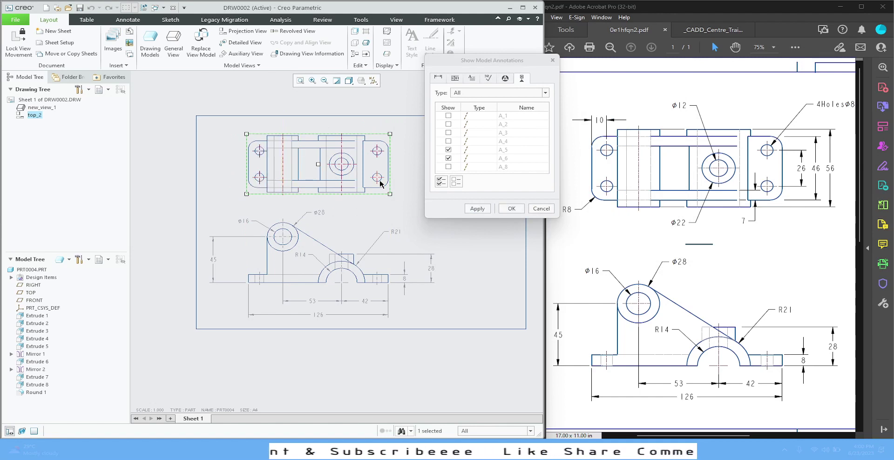
left_click(377, 153)
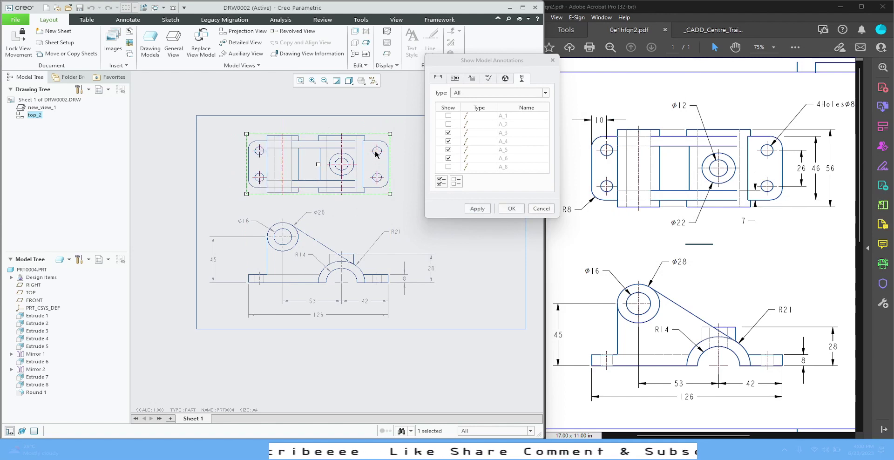
left_click(342, 166)
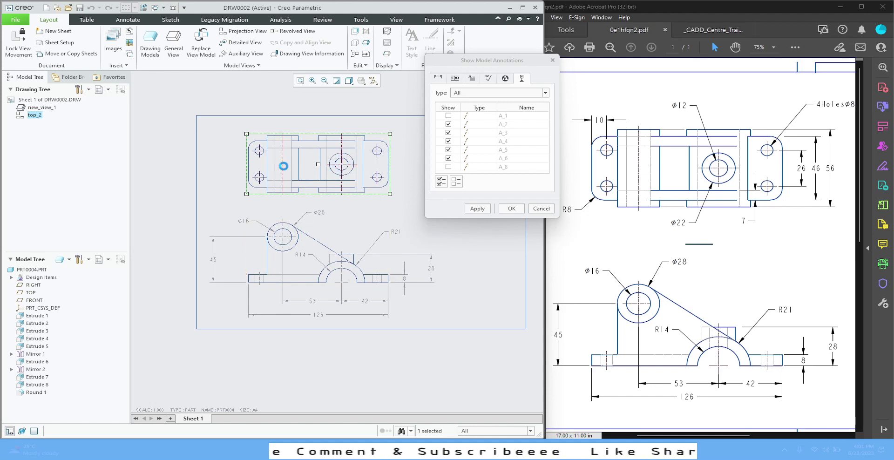
left_click(284, 166)
left_click(483, 212)
left_click(531, 210)
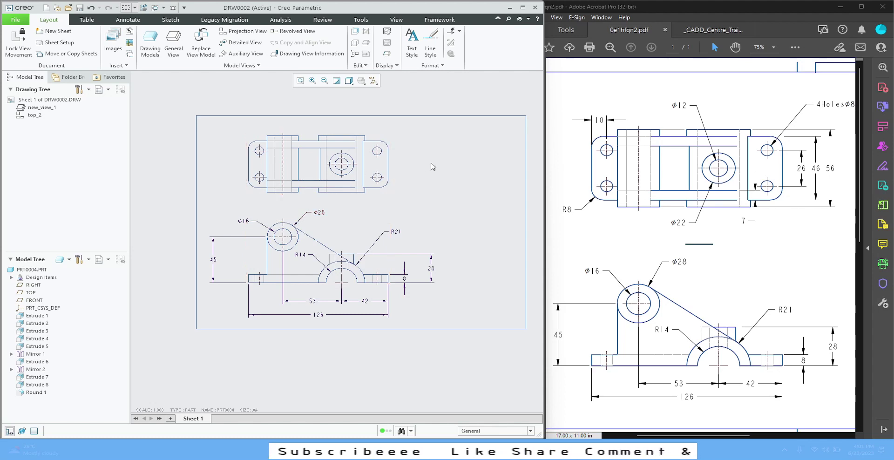
Bring up the top view's model dimensions and keep the 7 dimension at the left end
left_click(384, 164)
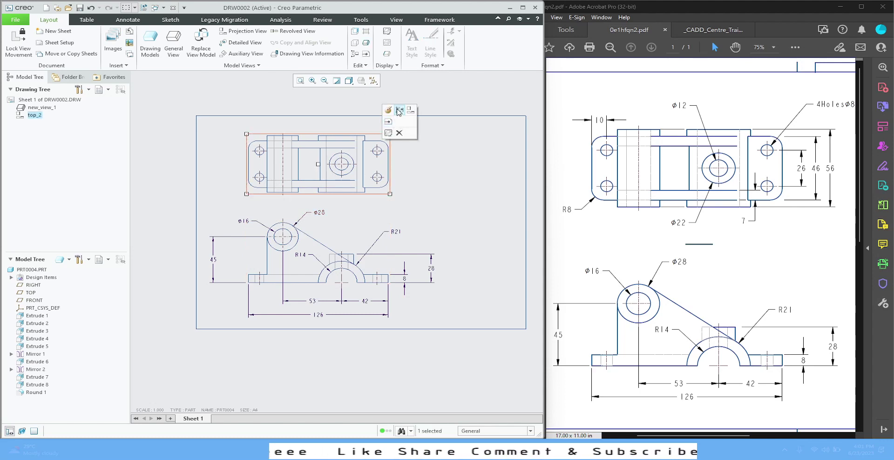
left_click(400, 113)
left_click(439, 78)
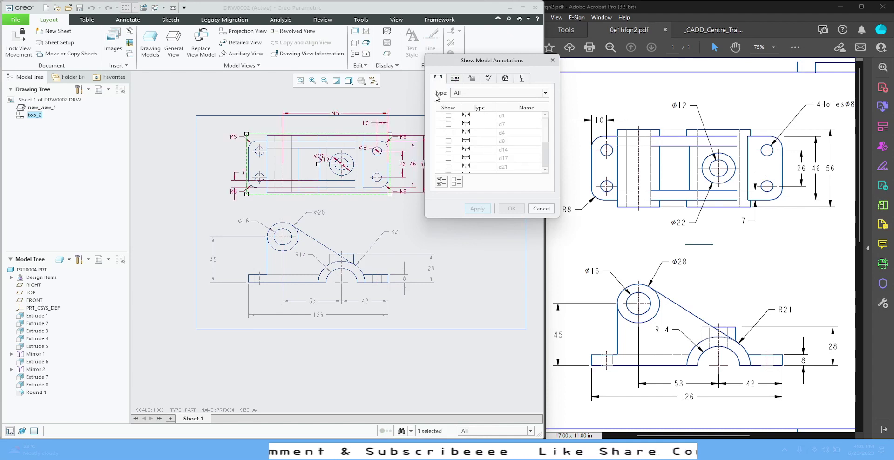
left_click(226, 207)
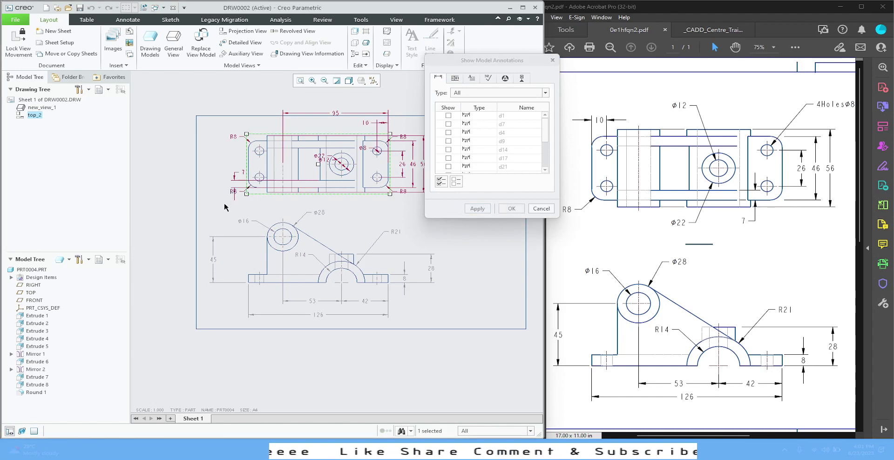
scroll(235, 180, "up", 4)
left_click(232, 179)
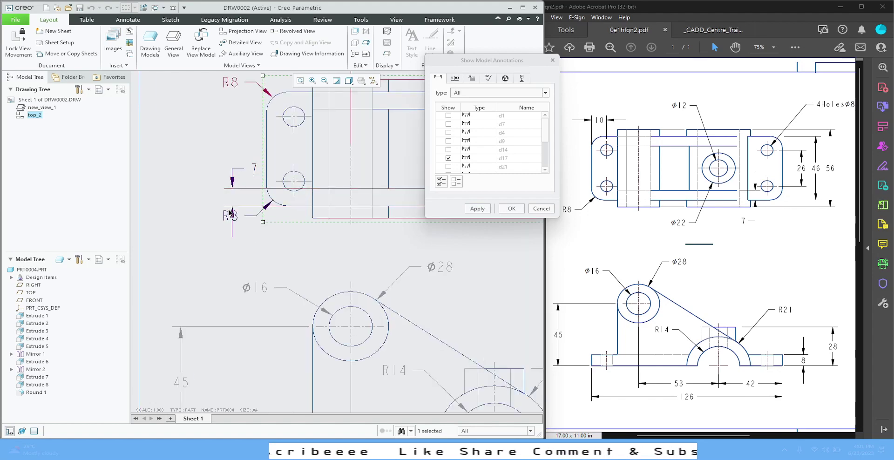
scroll(222, 257, "down", 2)
scroll(226, 198, "down", 2)
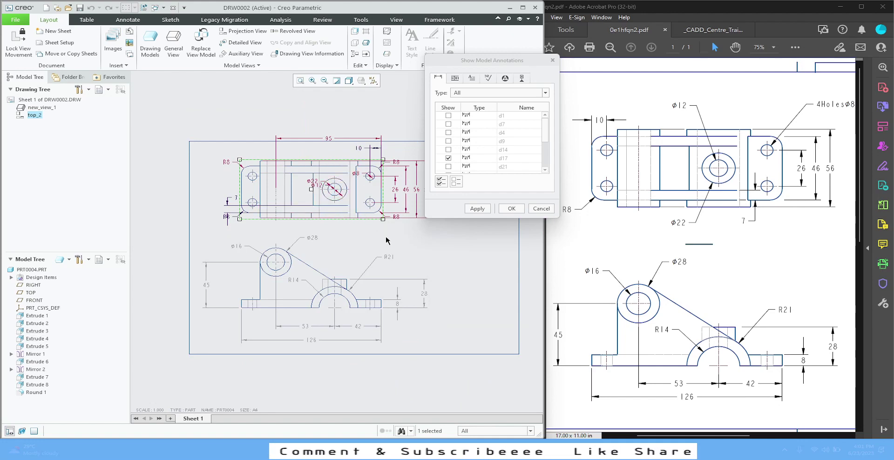
scroll(353, 191, "up", 3)
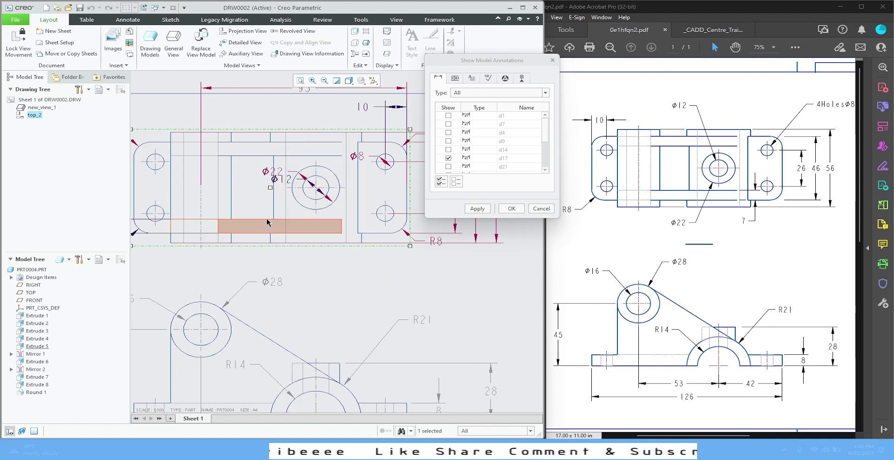
Keep the ø22 boss, ø8 hole, 46 and 56 dimensions and add them to the view
left_click(273, 177)
scroll(287, 285, "down", 3)
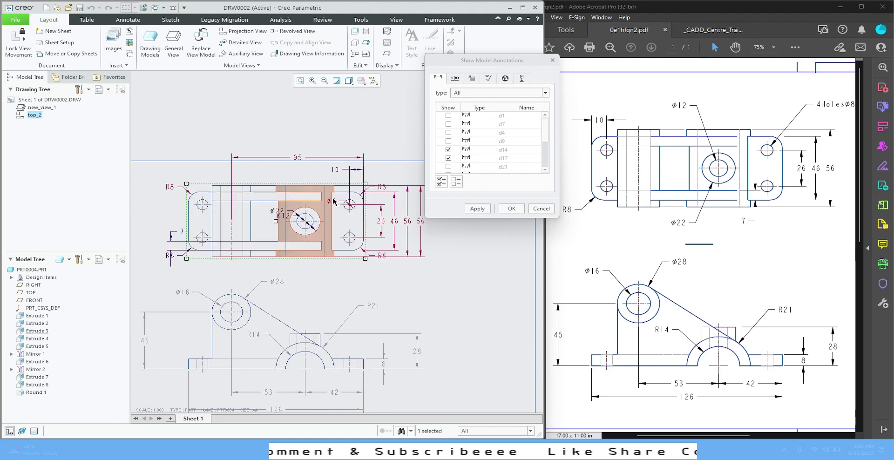
left_click(334, 204)
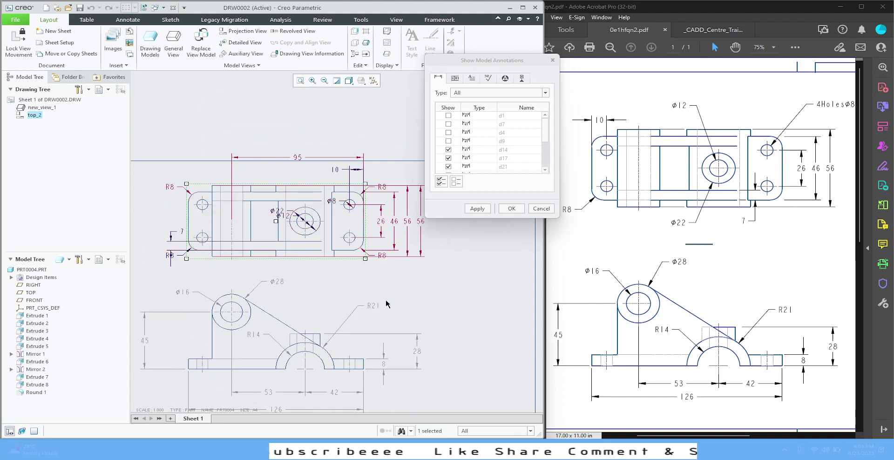
left_click(396, 223)
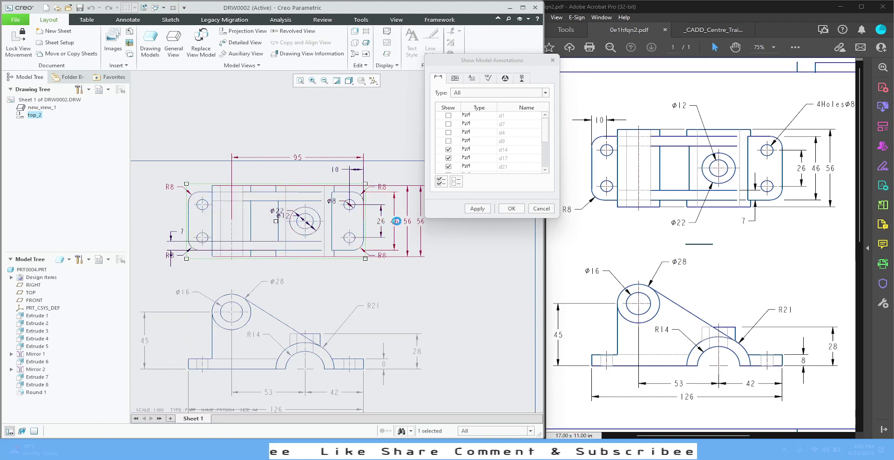
left_click(409, 227)
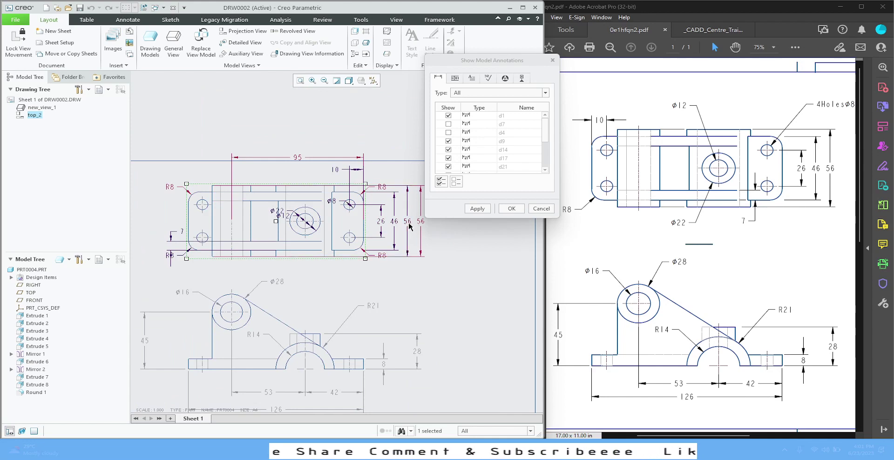
left_click(476, 209)
left_click(542, 209)
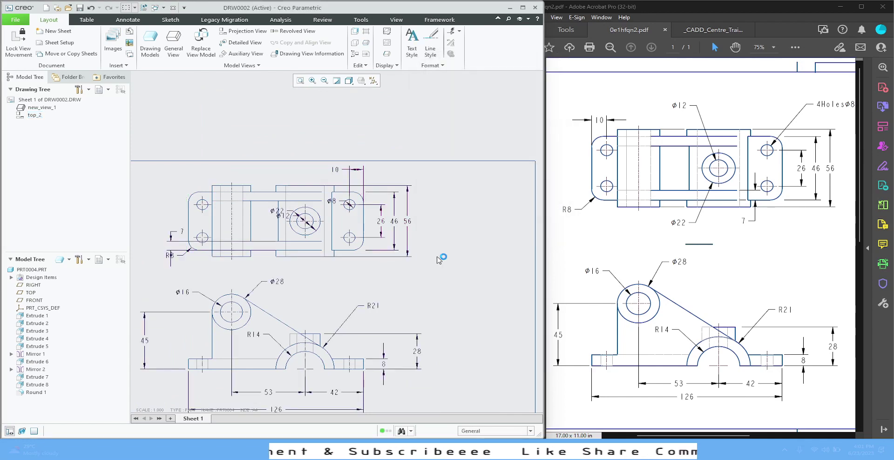
Check the 56 overall dimension on the top view
left_click(407, 222)
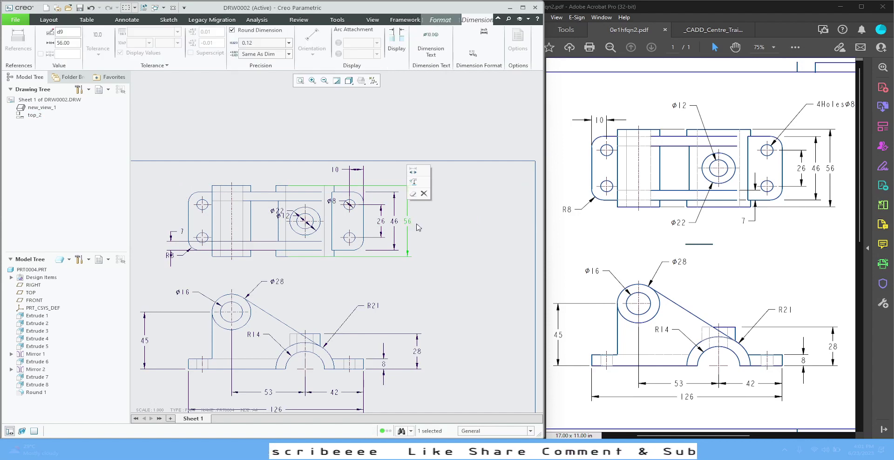
left_click(445, 227)
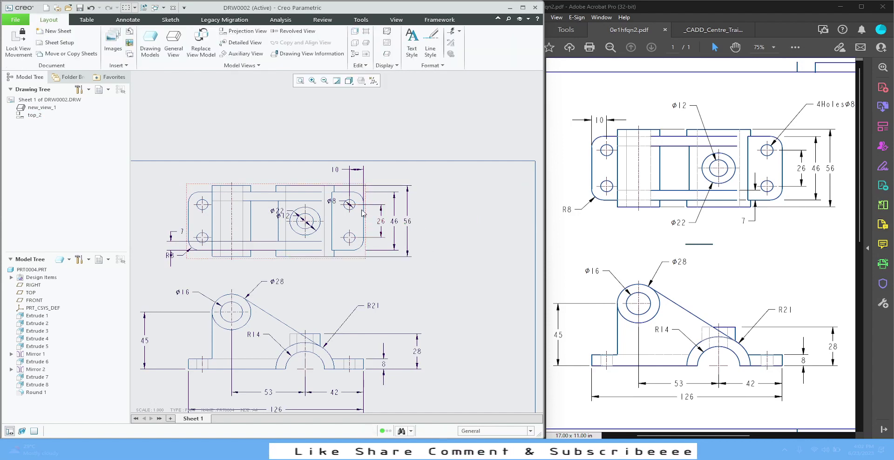
left_click(335, 190)
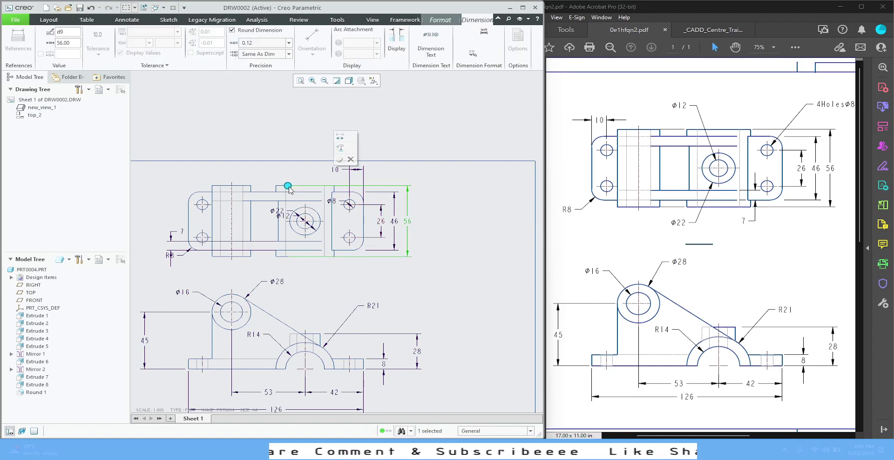
left_click(448, 260)
left_click(297, 260)
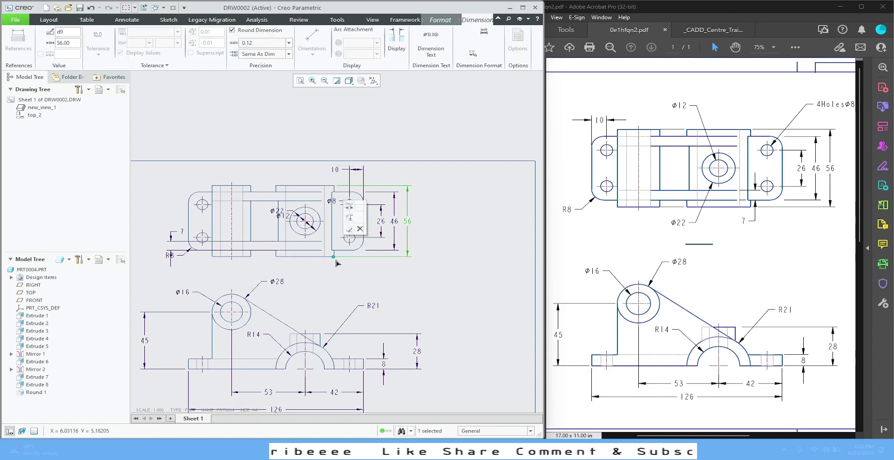
left_click(400, 279)
Move the ø8 hole label up and right, outside the top view
scroll(371, 209, "down", 3)
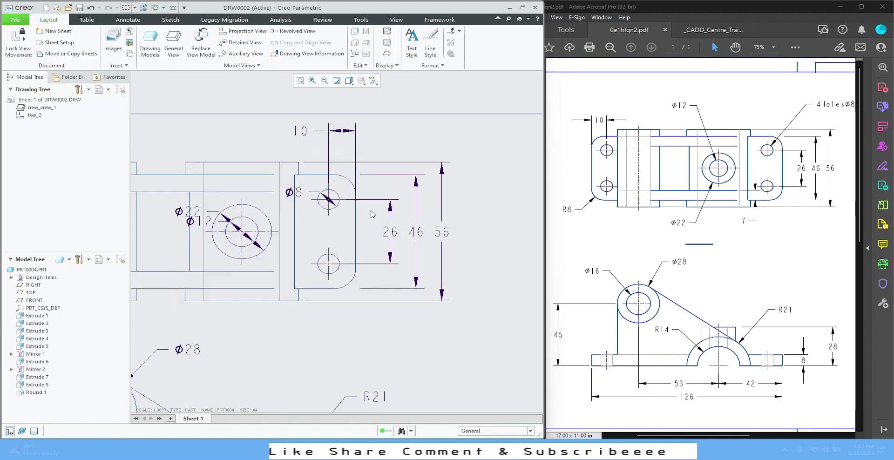
left_click(297, 193)
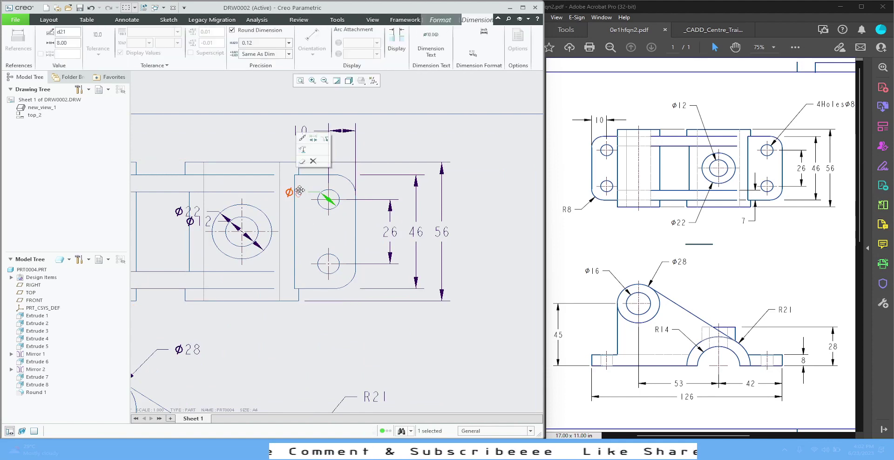
left_click_drag(297, 193, 371, 124)
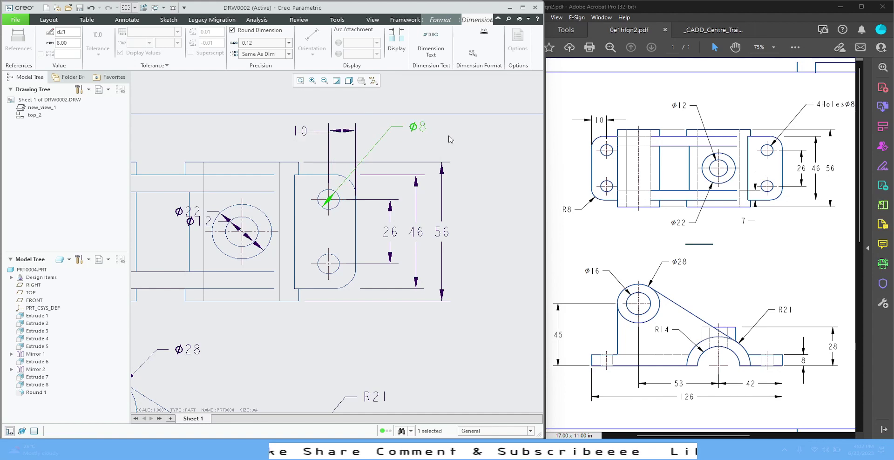
left_click(476, 142)
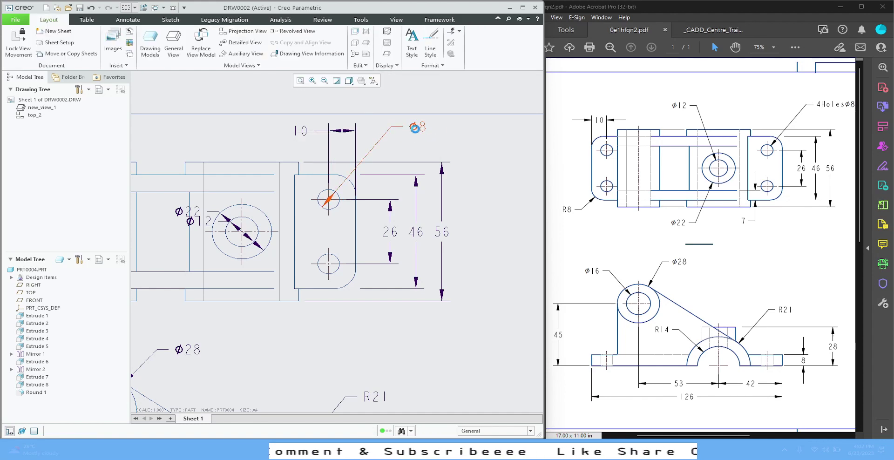
Prefix the ø8 hole dimension text with '4Holes' so it reads 4HolesØ8
left_click(416, 129)
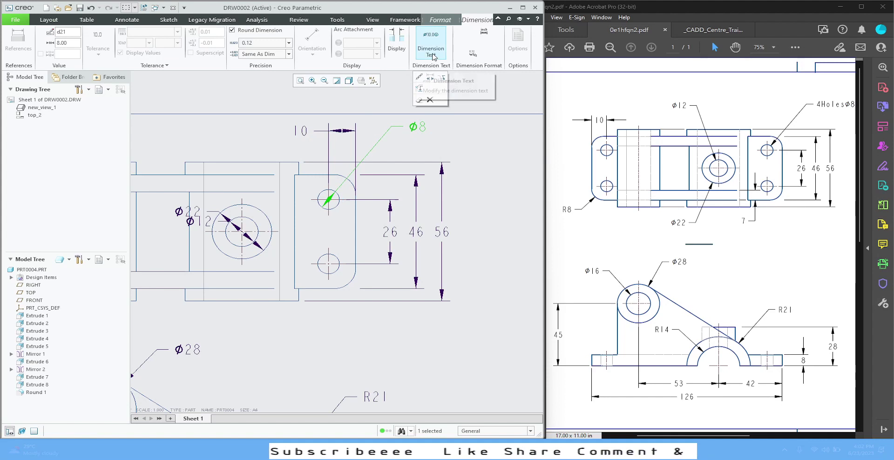
left_click(431, 52)
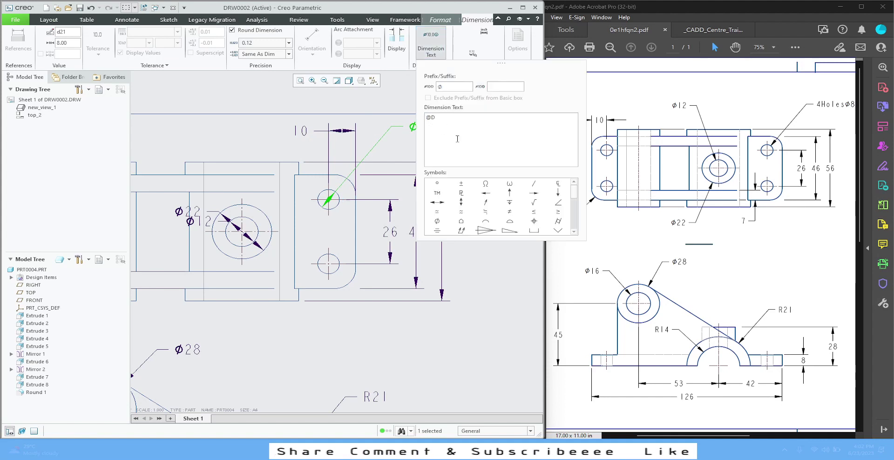
type("4")
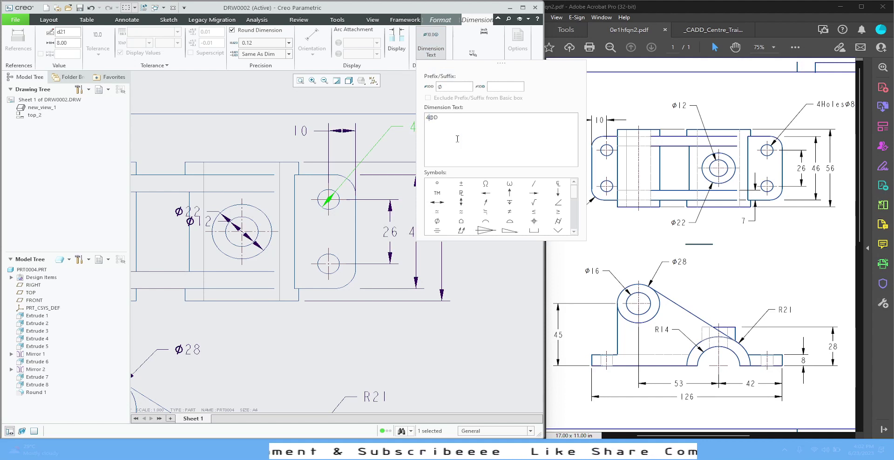
type("Holes")
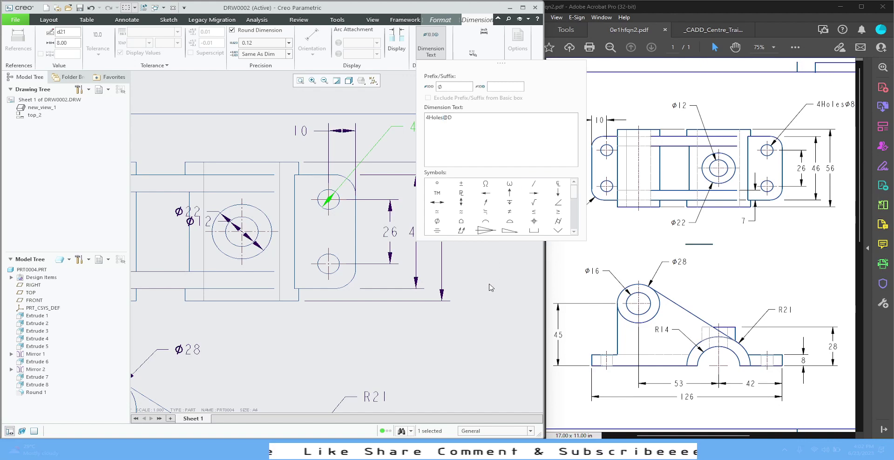
left_click(492, 288)
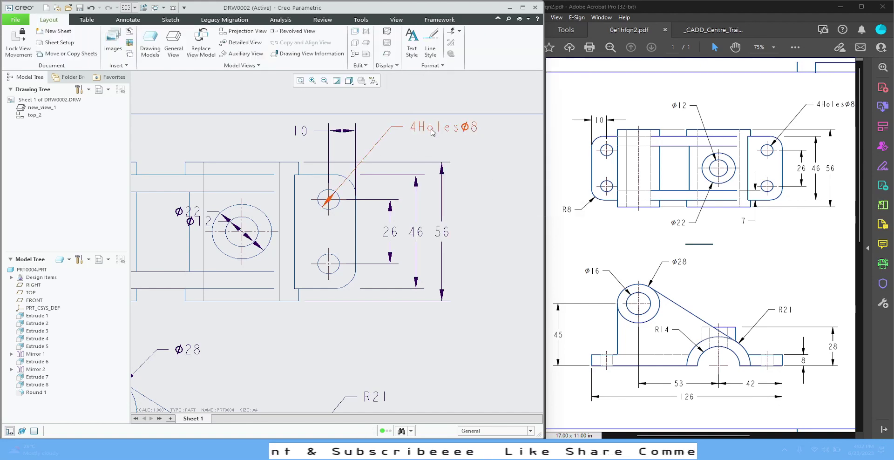
Flip the 4HolesØ8 leader arrow so it ends on the hole edge
left_click(429, 139)
left_click(454, 78)
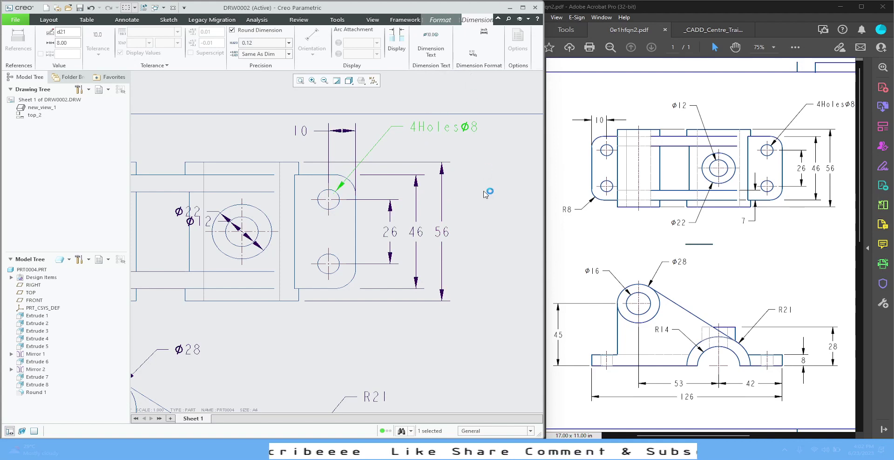
left_click(480, 196)
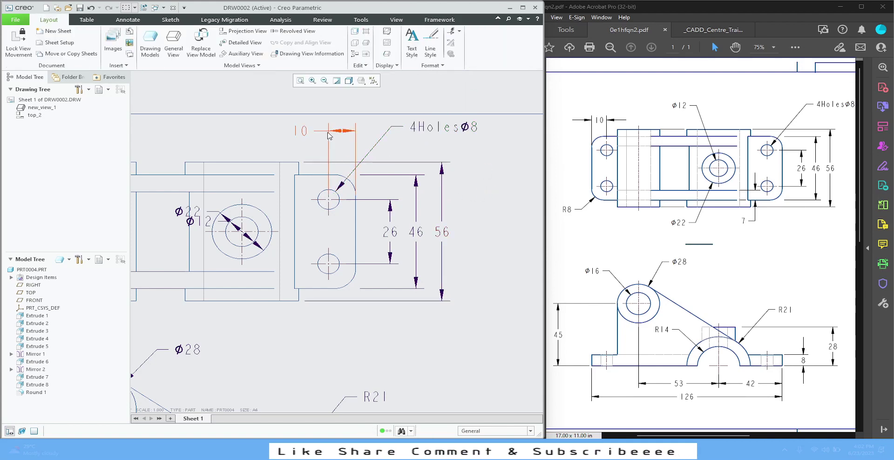
scroll(457, 227, "up", 3)
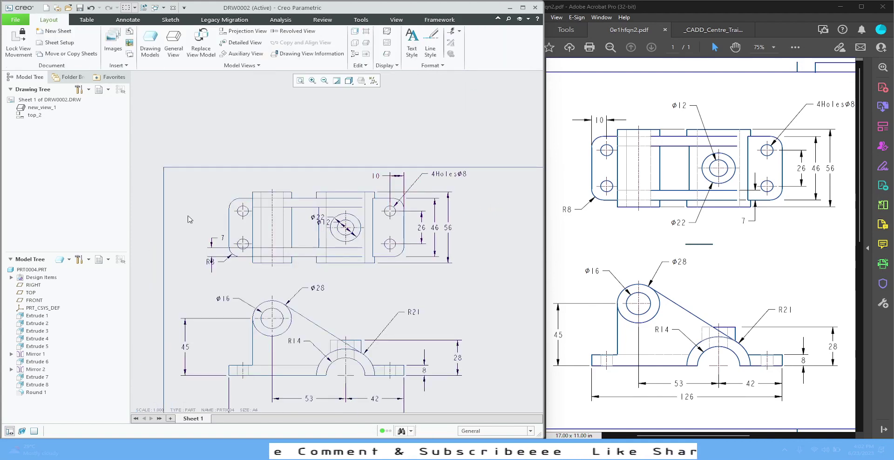
scroll(236, 218, "down", 2)
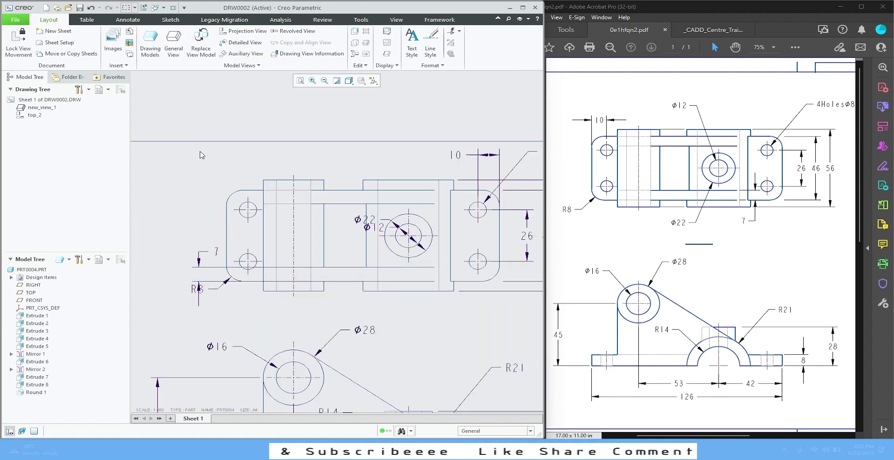
left_click(129, 20)
Add a 10 dimension from the left edge to the left hole centre and delete the duplicate right 10
left_click(137, 41)
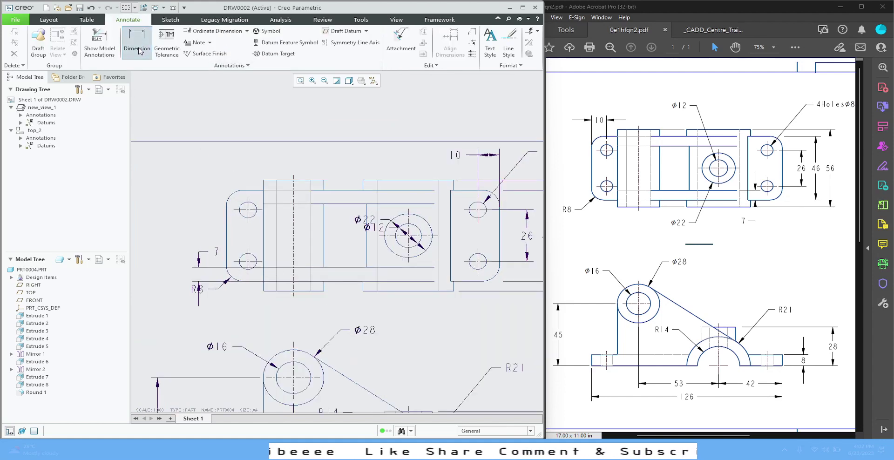
left_click(227, 206)
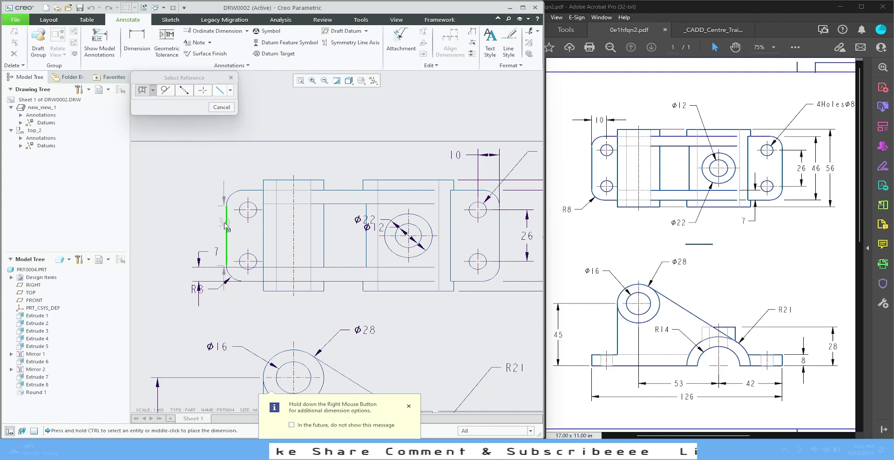
left_click(250, 201, "ctrl")
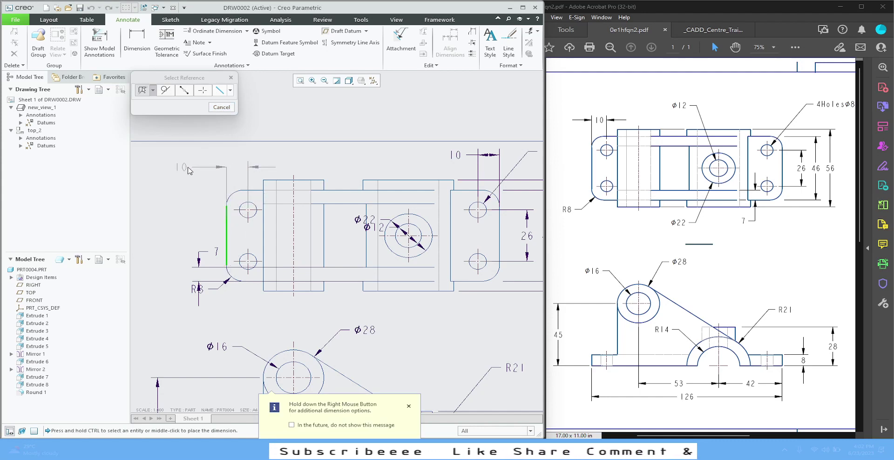
middle_click(189, 171)
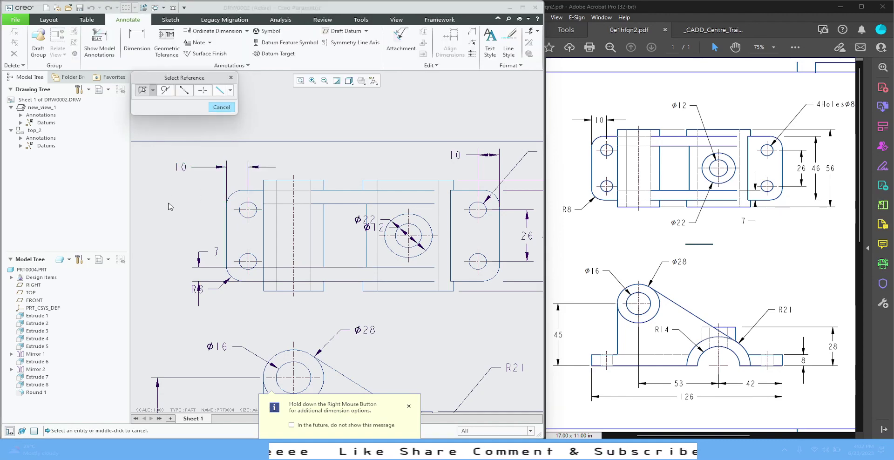
left_click(183, 168)
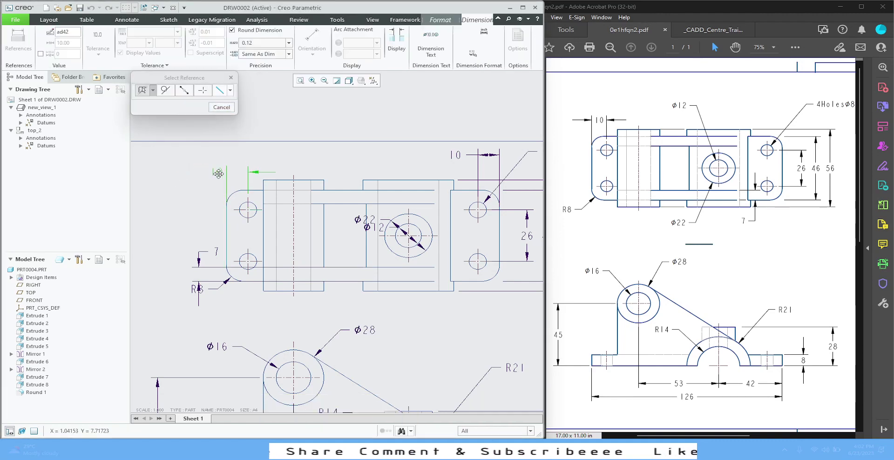
left_click_drag(182, 168, 233, 168)
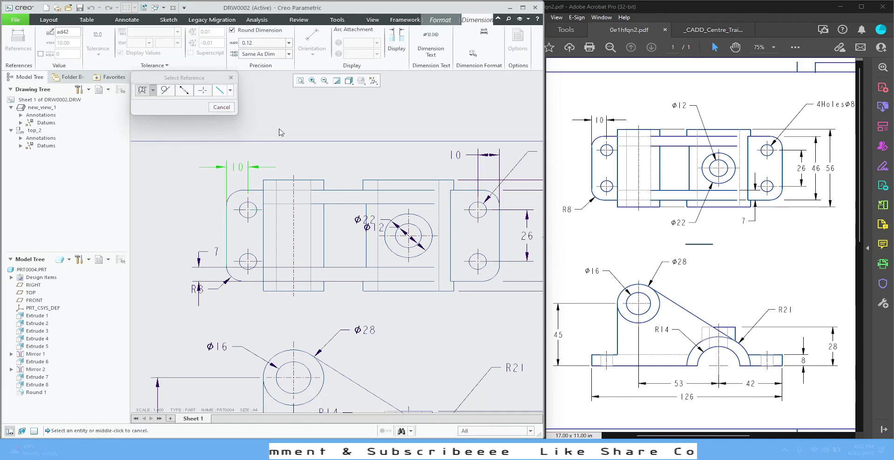
left_click(329, 150)
left_click(457, 159)
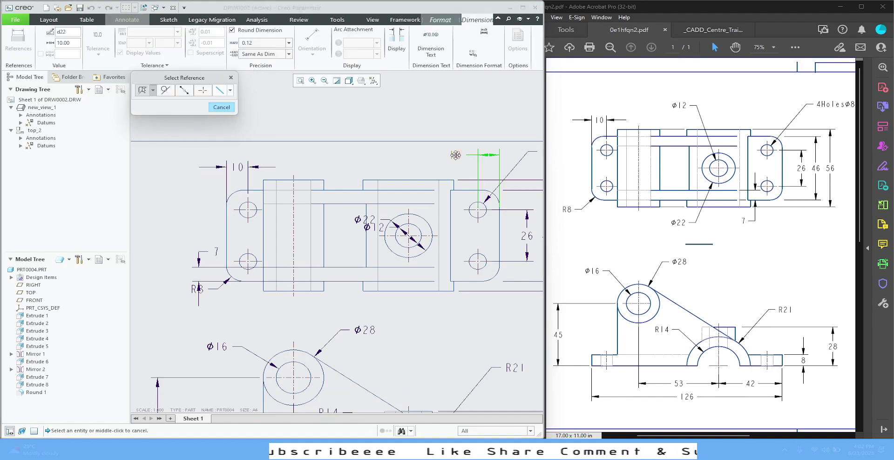
key("Delete")
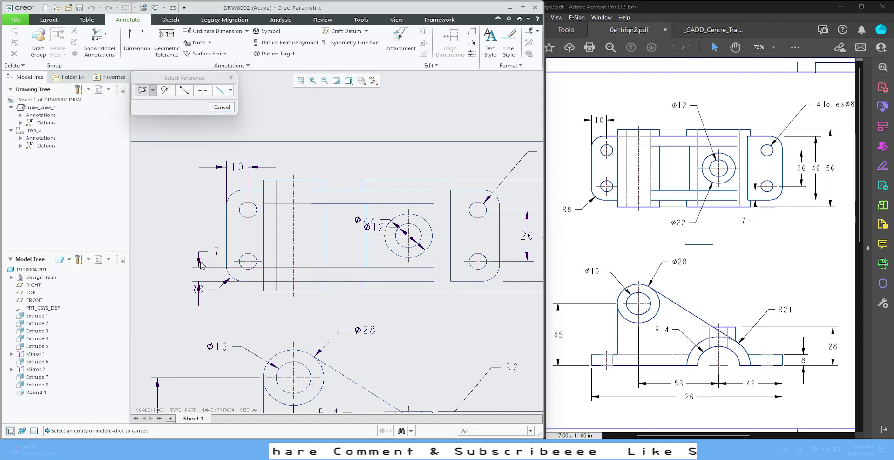
Move the 7 dimension to the view's right side and the Ø22 callout below the boss
left_click(218, 253)
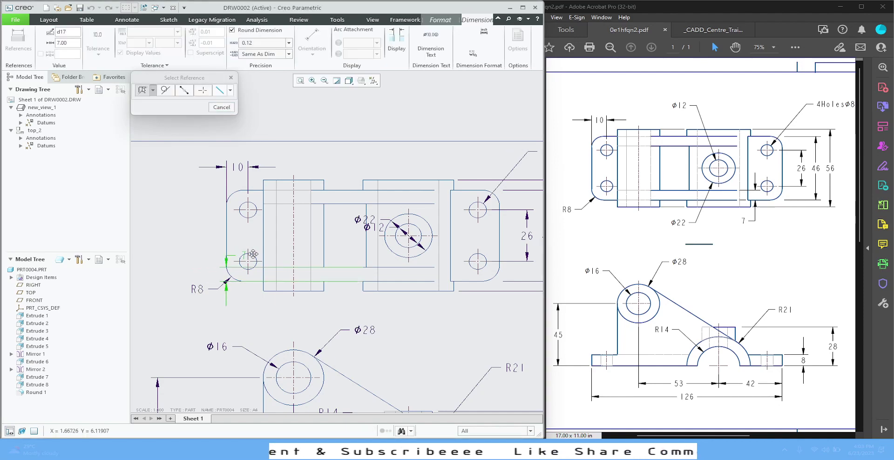
mouse_move(217, 253)
left_mouse_down()
mouse_move(522, 262)
mouse_move(471, 258)
mouse_move(477, 321)
left_mouse_up()
left_click(450, 349)
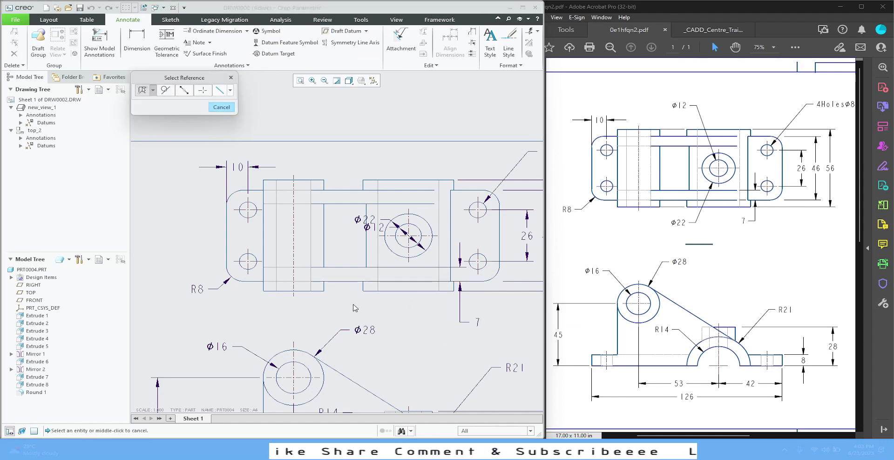
left_click_drag(368, 219, 354, 304)
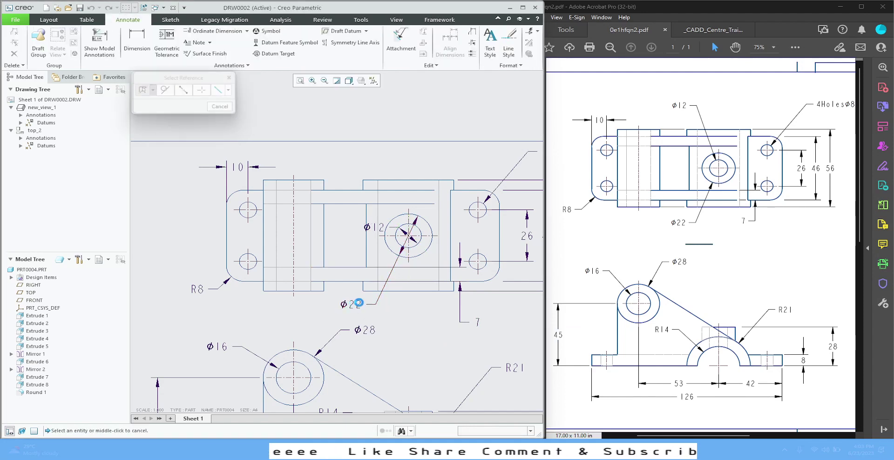
left_click(380, 311)
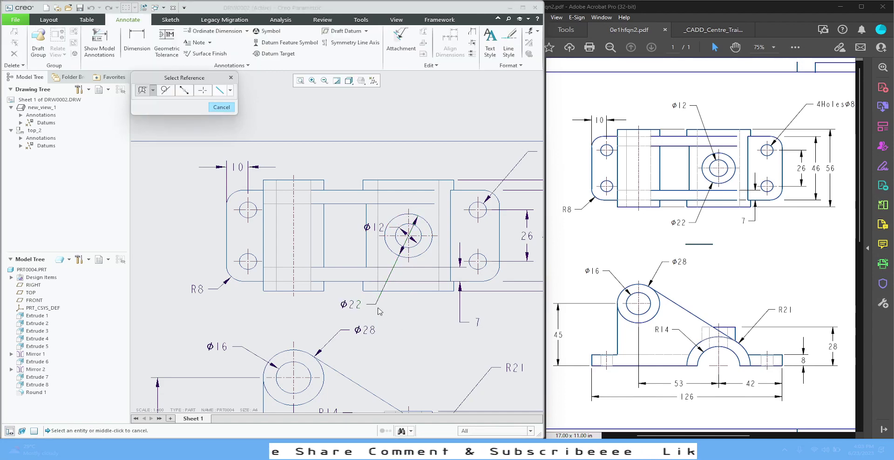
left_click(221, 107)
Drag the Ø12 boss-hole callout above the top view, its leader pointing down
left_click(388, 280)
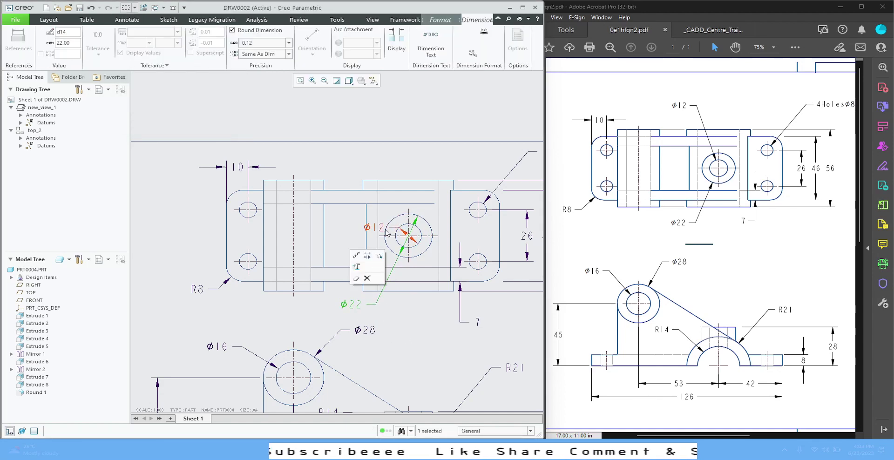
left_click(428, 362)
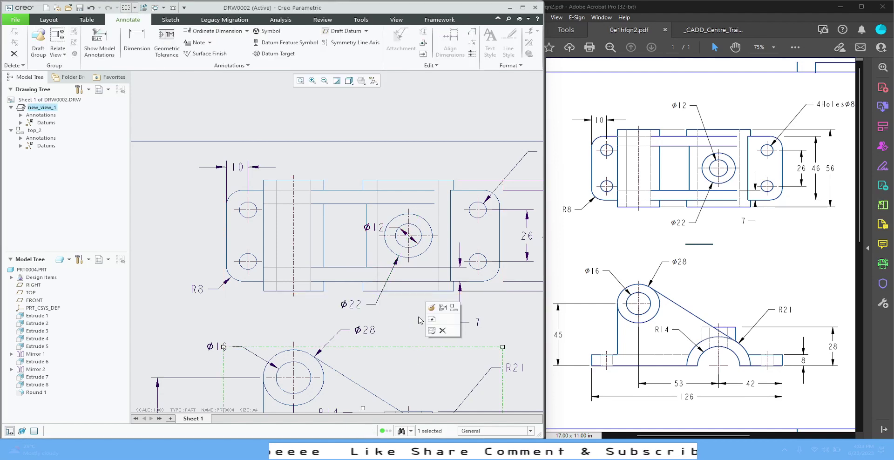
left_click(373, 230)
left_click_drag(373, 230, 355, 158)
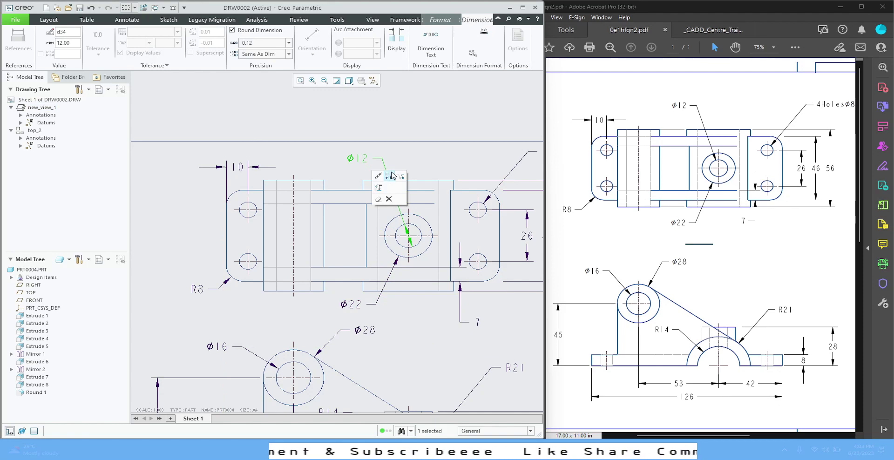
left_click(433, 157)
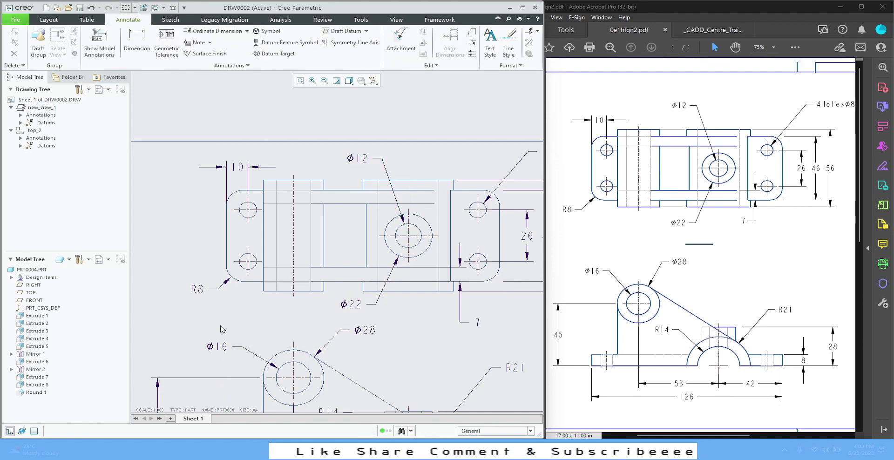
Refit the drawing and pull the 45 and 28 height dimensions in closer to the front view
scroll(223, 326, "down", 2)
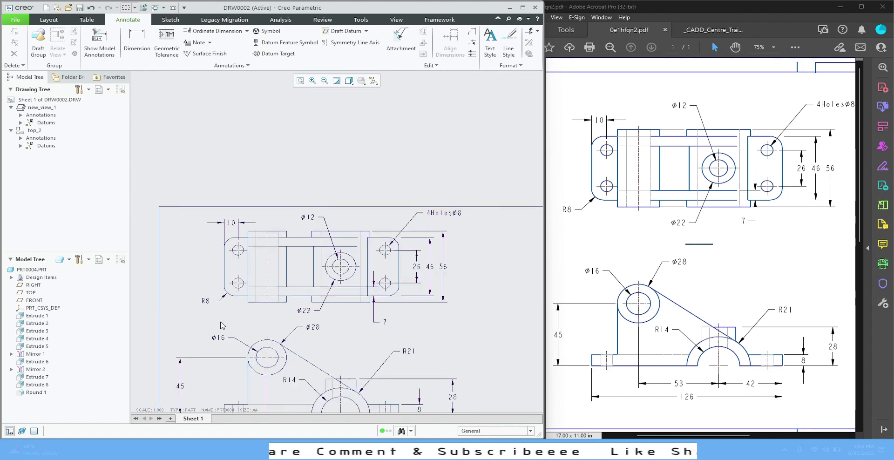
left_click(300, 80)
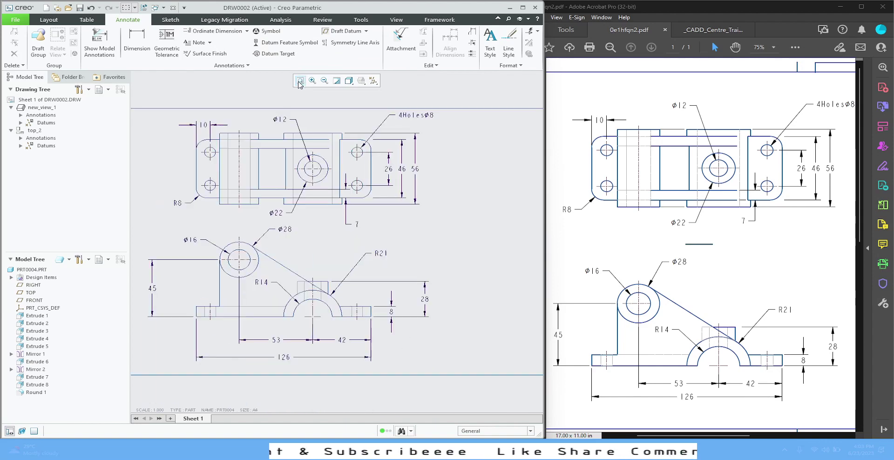
left_click(152, 289)
left_click_drag(152, 288, 183, 285)
left_click(453, 256)
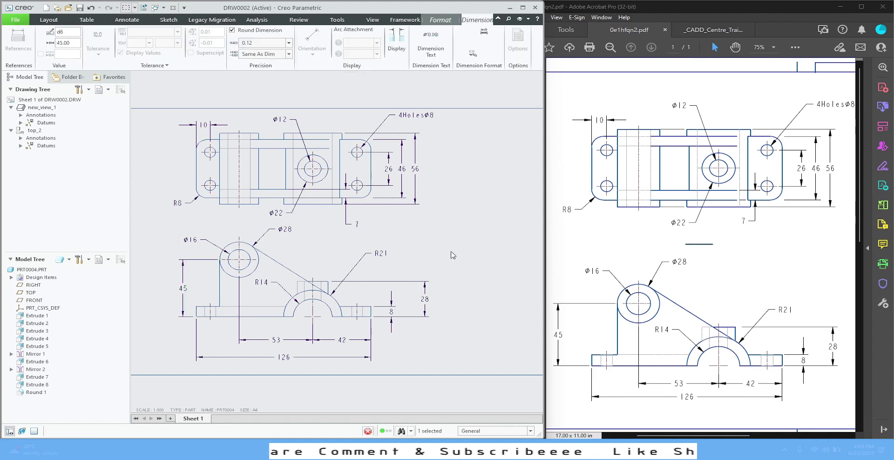
left_click(427, 300)
left_click_drag(428, 301, 414, 304)
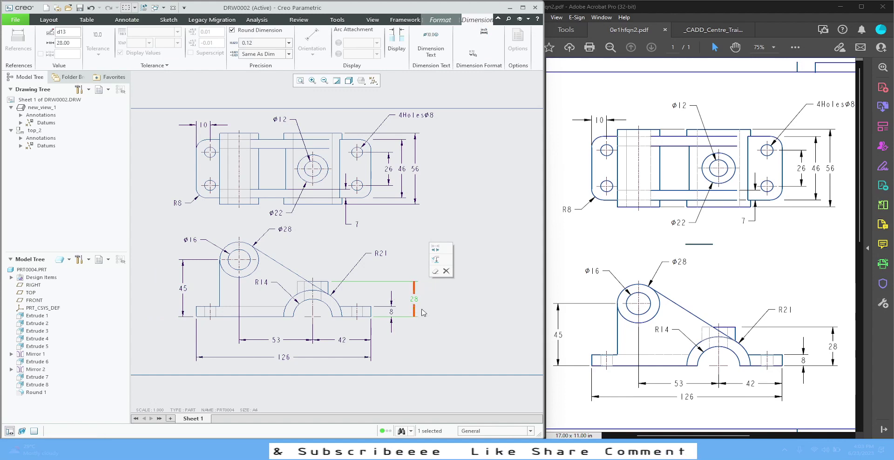